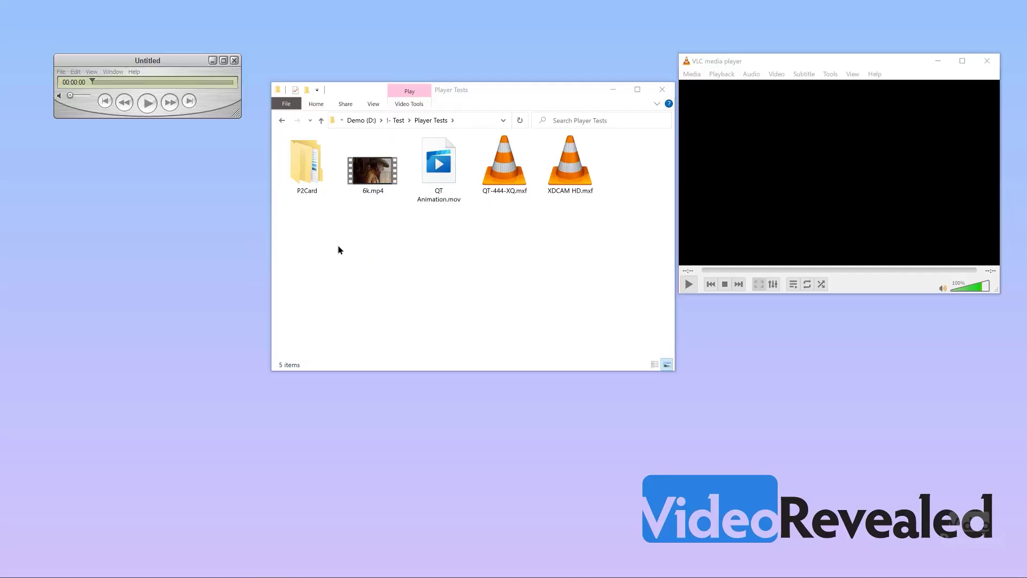
- Open 6k.mp4 with Movies & TV, check that it plays, then close the player
left_click(311, 173)
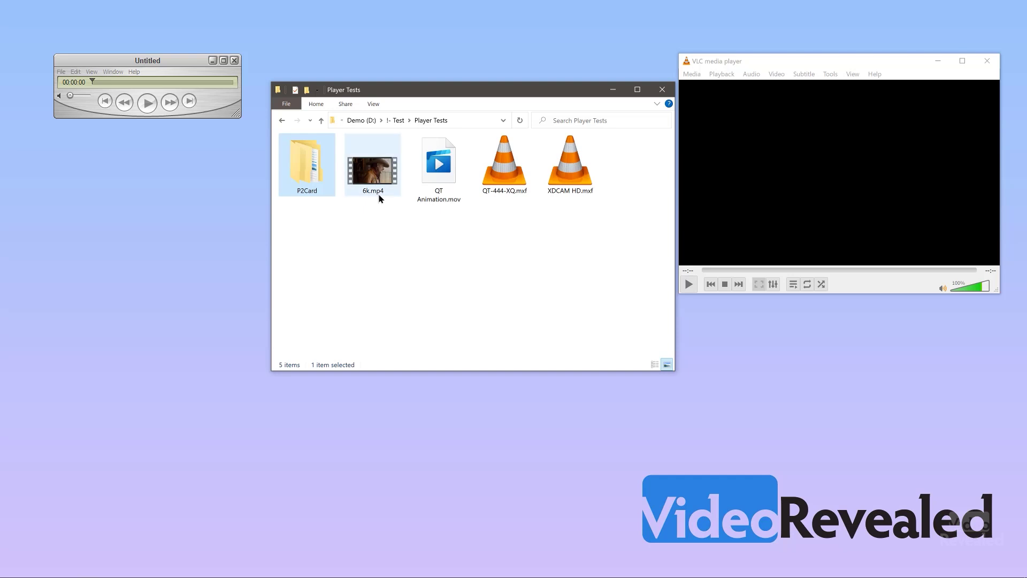
mouse_move(377, 194)
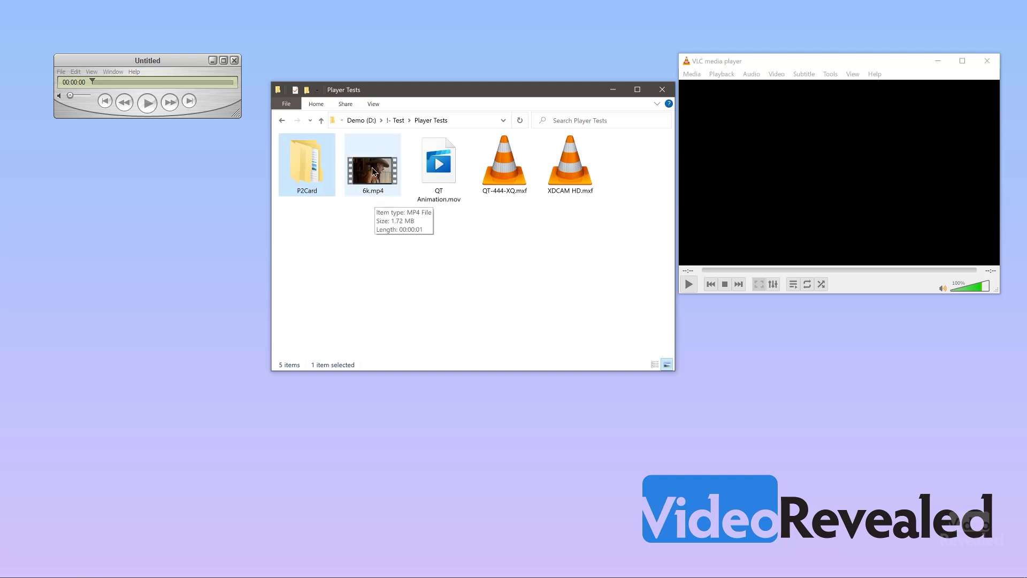
left_click(373, 171)
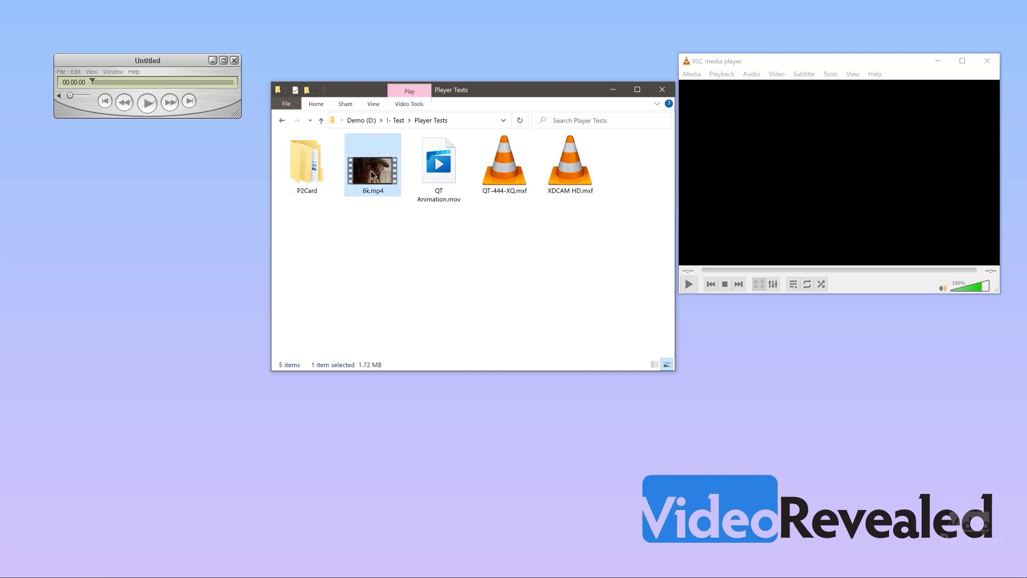
double_click(373, 174)
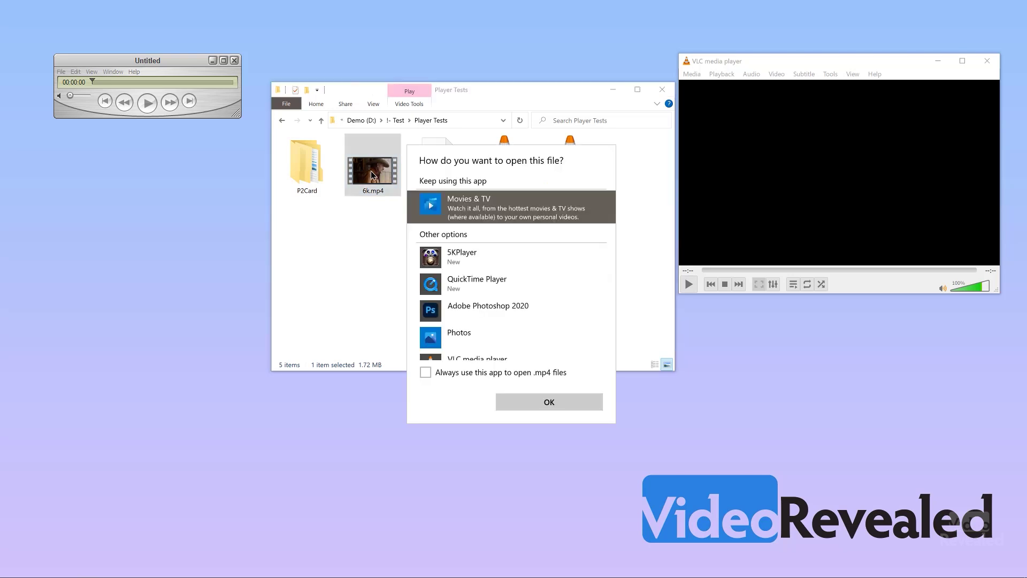
left_click(551, 404)
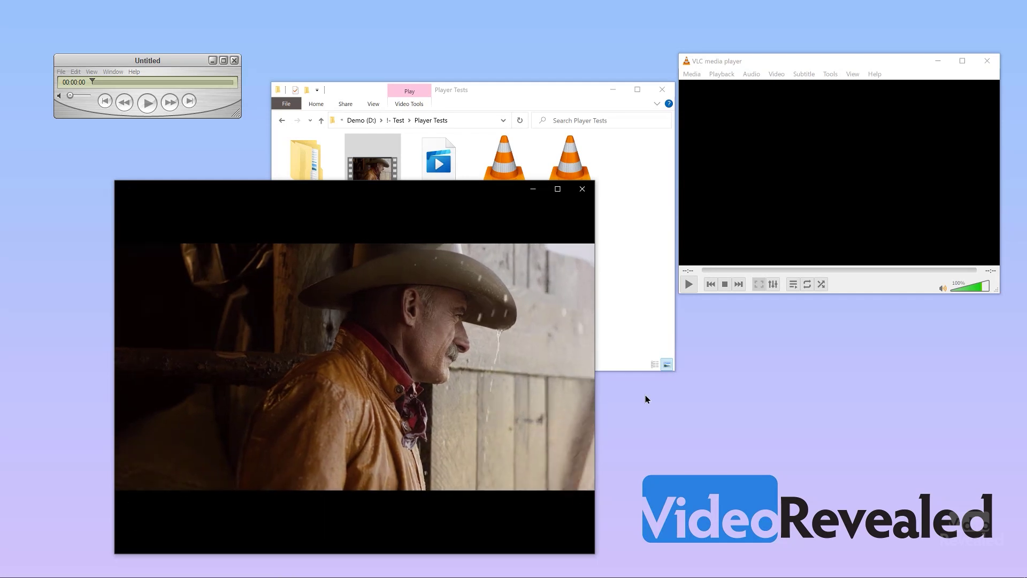
left_click(582, 188)
left_click(134, 61)
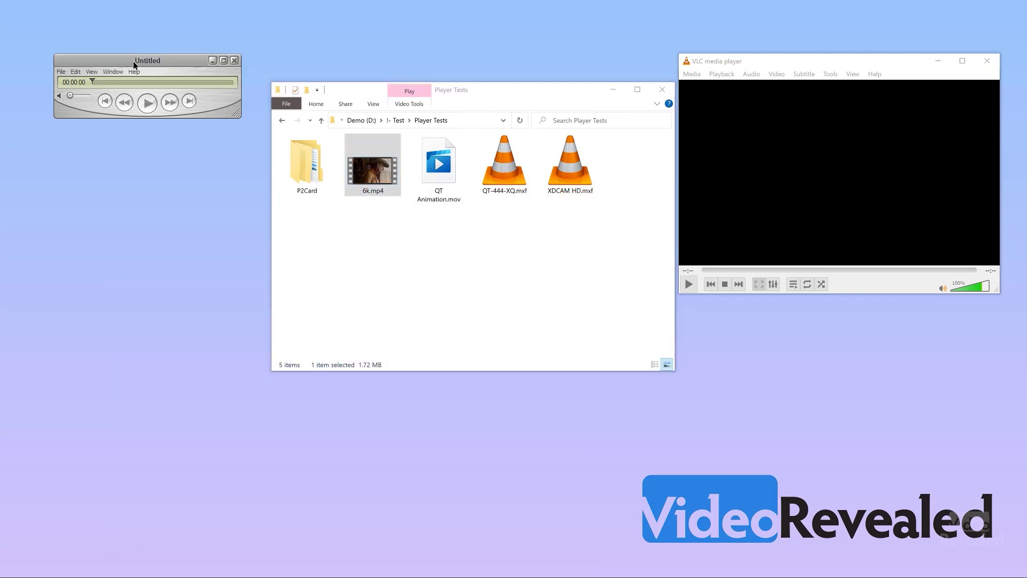
- Open 6k.mp4 in QuickTime, which shows only black, close it, and play it in VLC
key("ctrl+o")
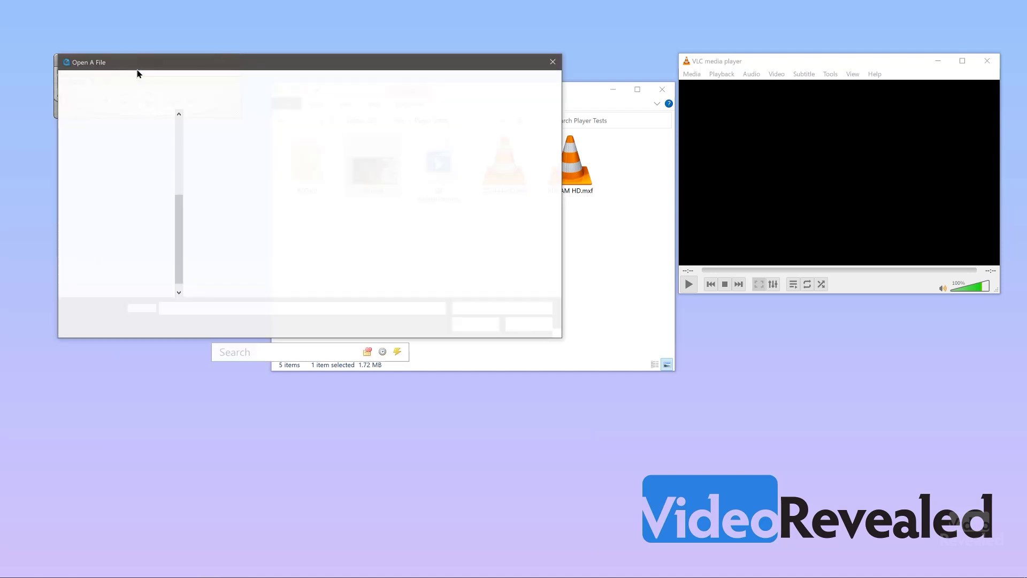
double_click(274, 147)
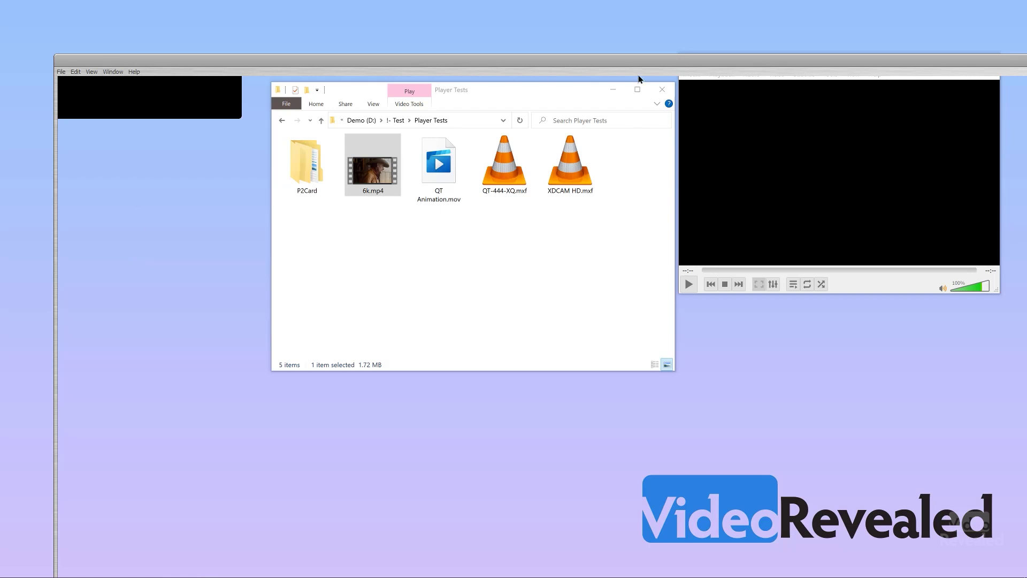
left_click(686, 62)
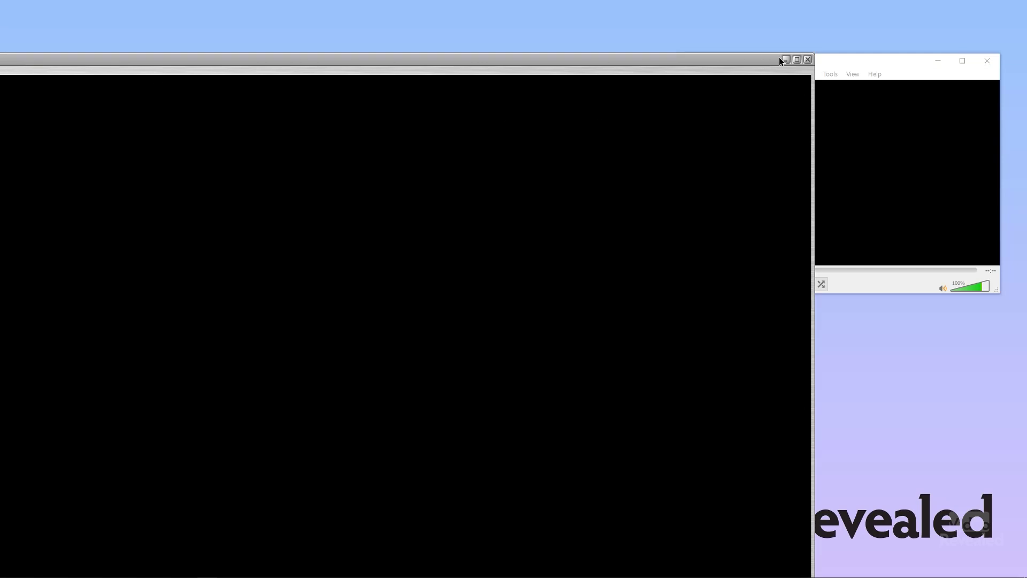
left_click(807, 59)
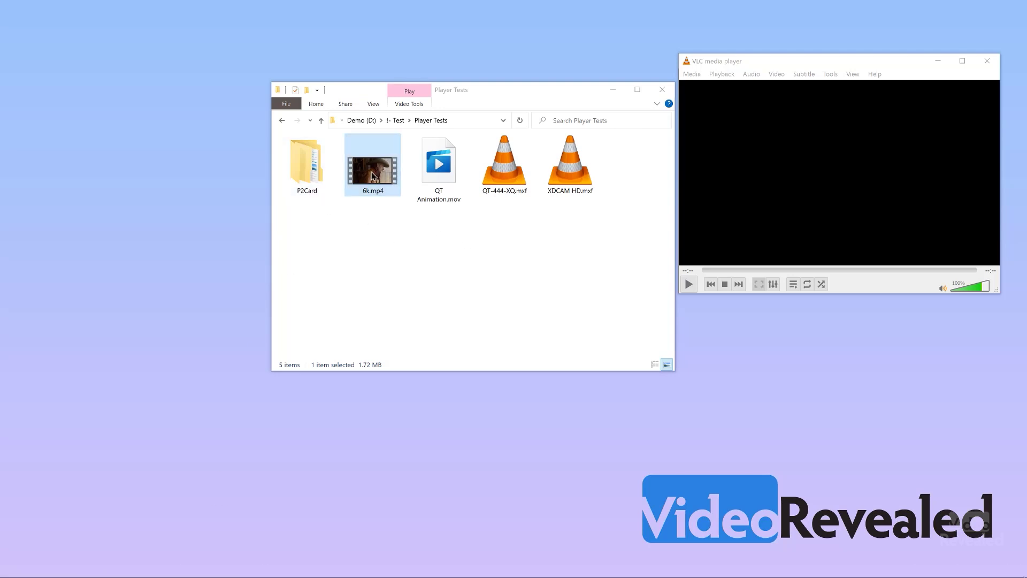
left_click_drag(374, 175, 814, 158)
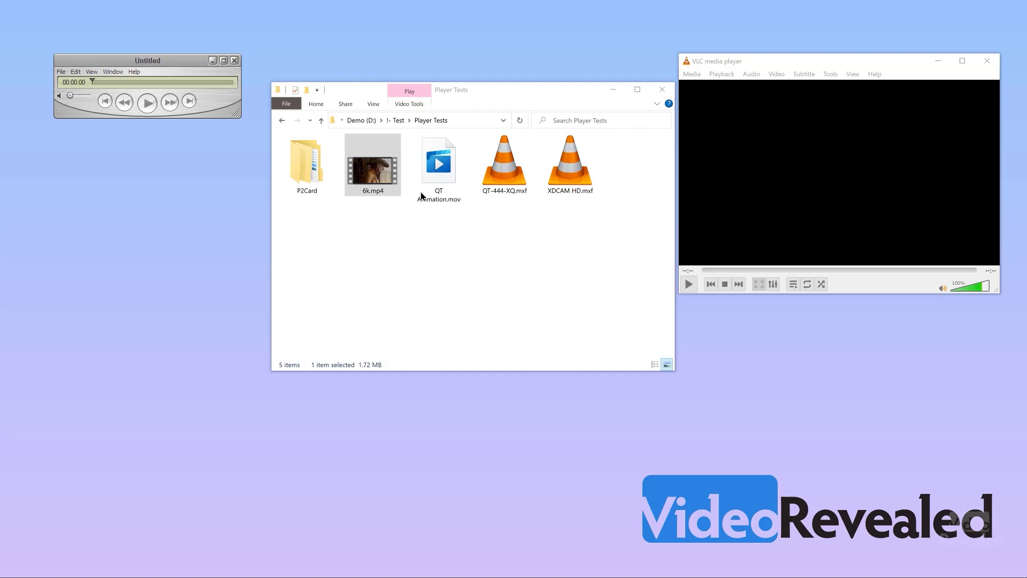
left_click(435, 172)
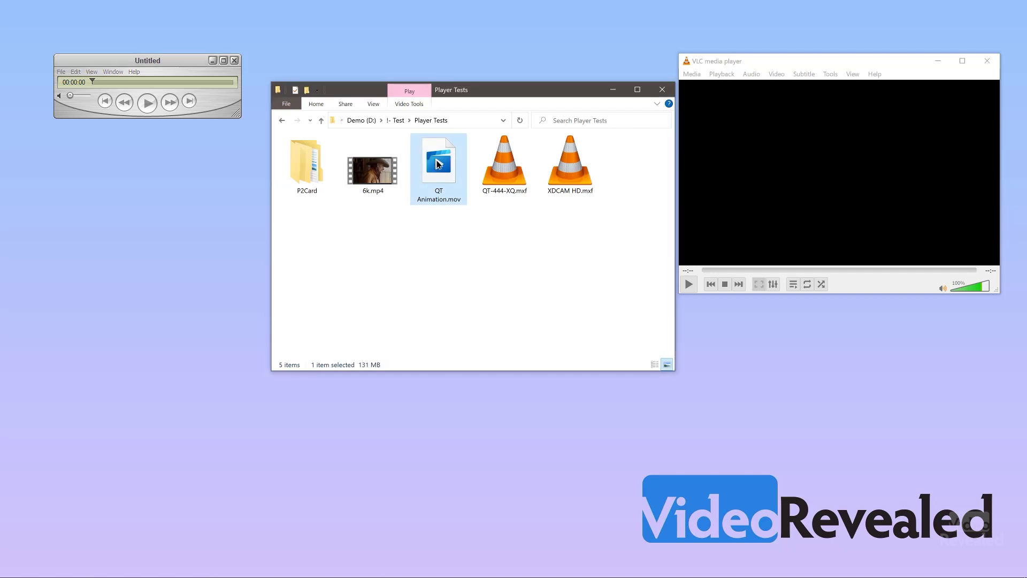
- Try QT Animation.mov in Movies & TV, see the Missing codec error, and close it
double_click(438, 163)
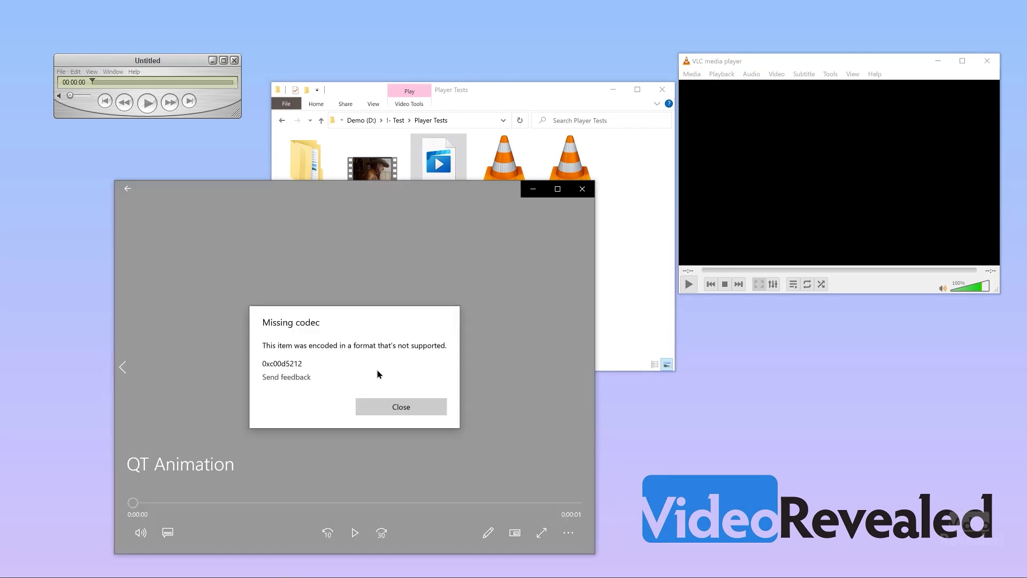
mouse_move(281, 573)
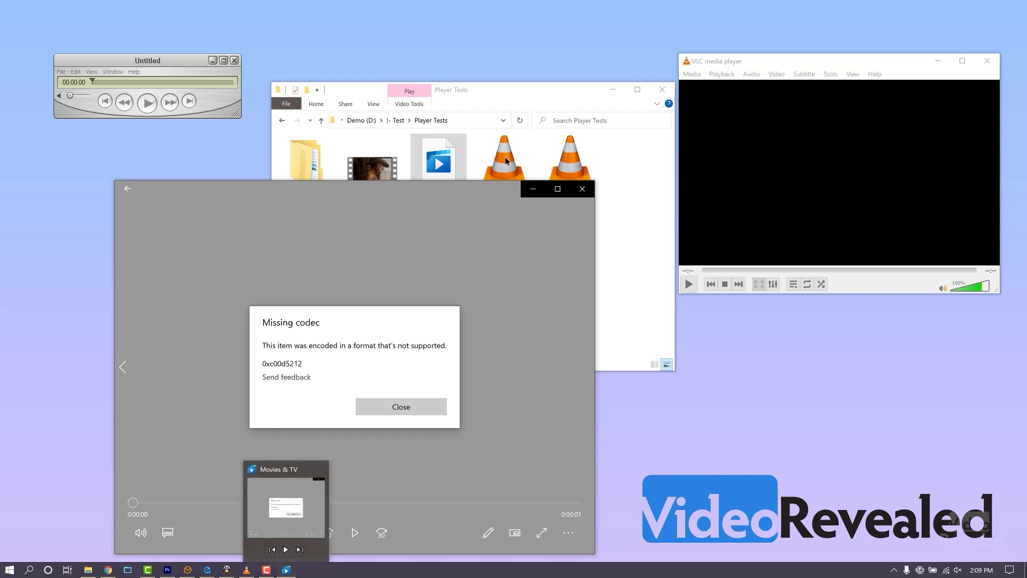
left_click(582, 193)
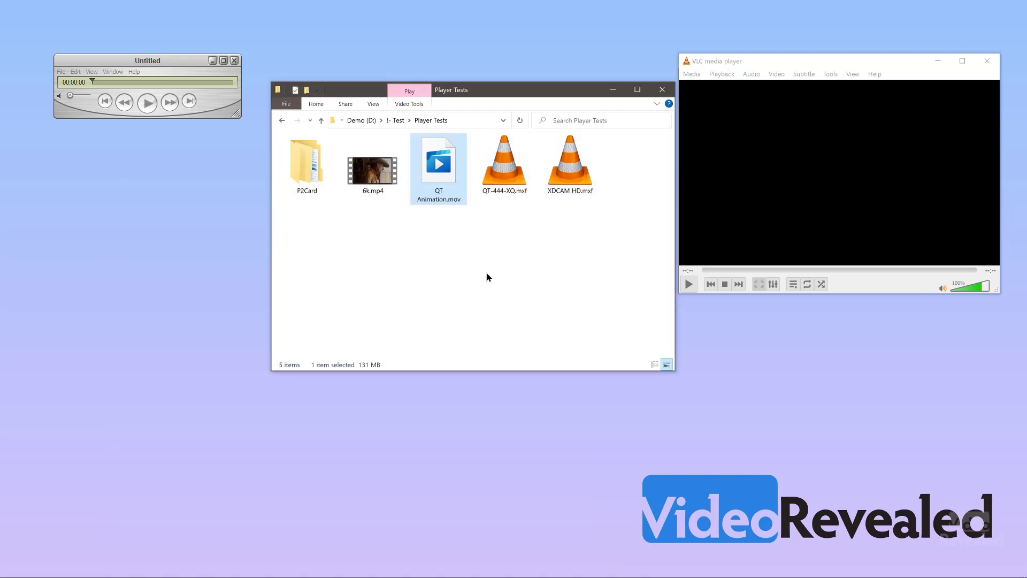
- Open QT Animation.mov in QuickTime Player to confirm it plays correctly
left_click(116, 60)
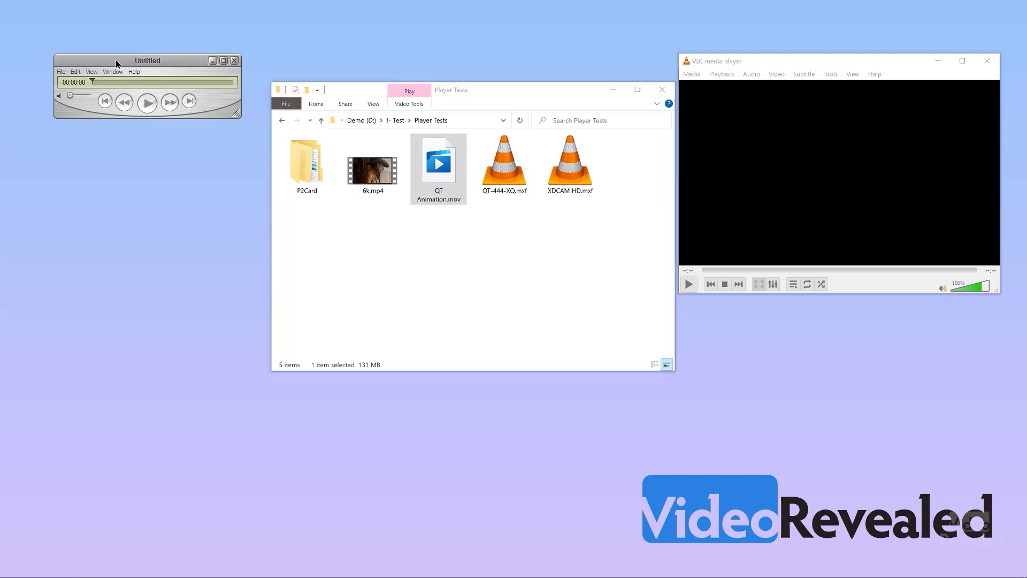
key("ctrl+o")
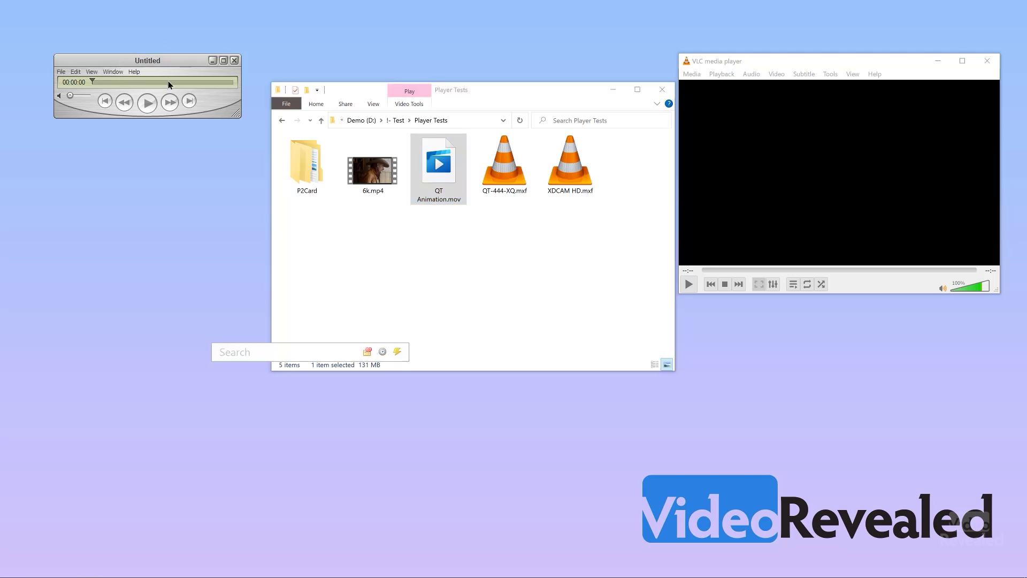
left_click(345, 149)
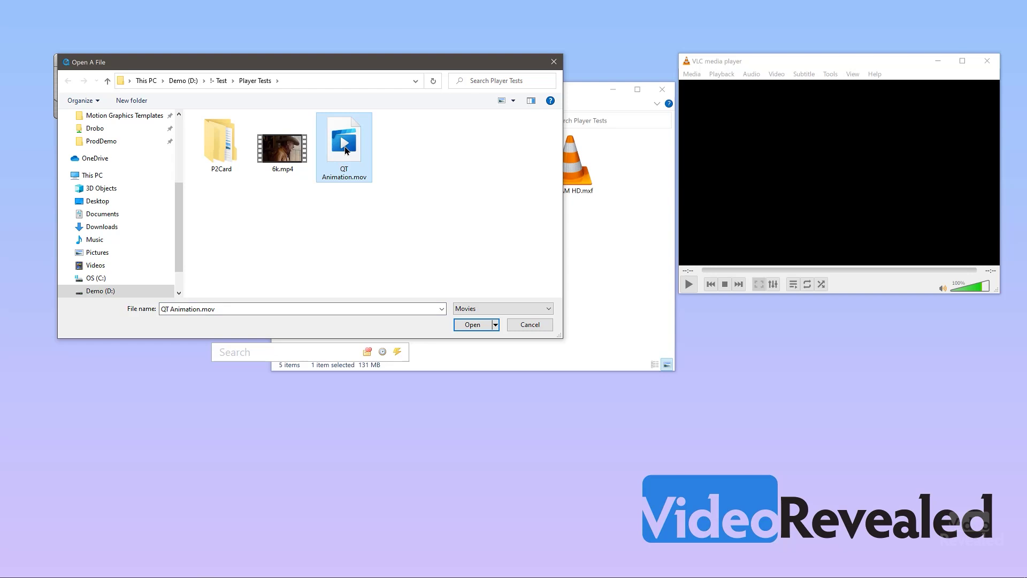
double_click(345, 149)
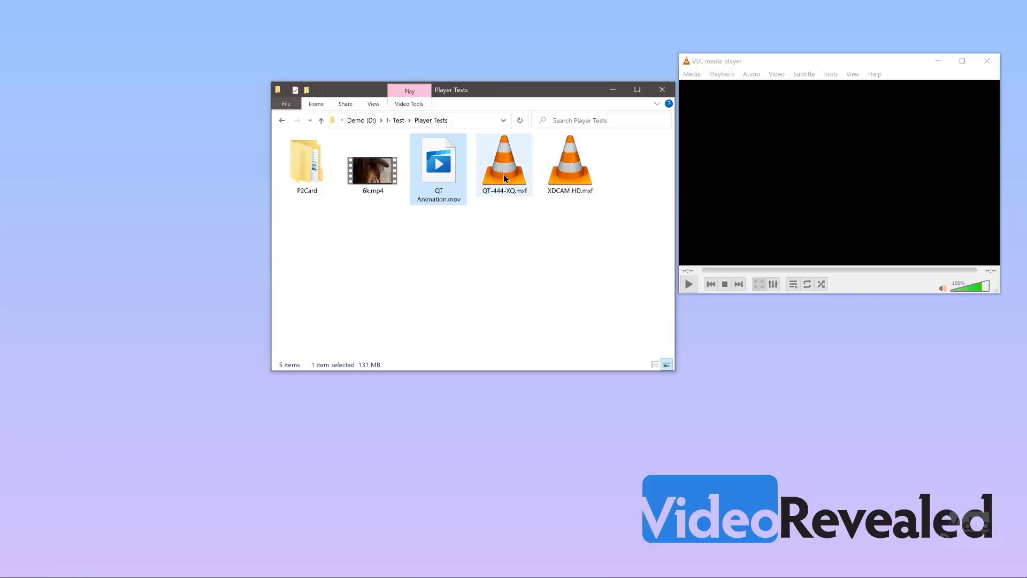
- Play QT Animation.mov, QT-444-XQ.mxf and XDCAM HD.mxf in VLC to test support
left_click_drag(456, 171, 771, 156)
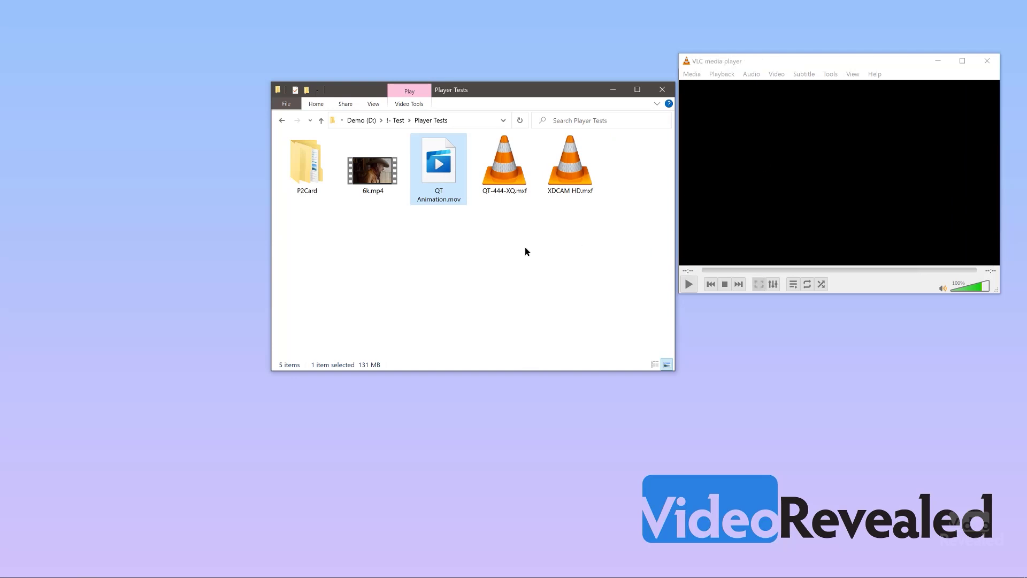
left_click(503, 169)
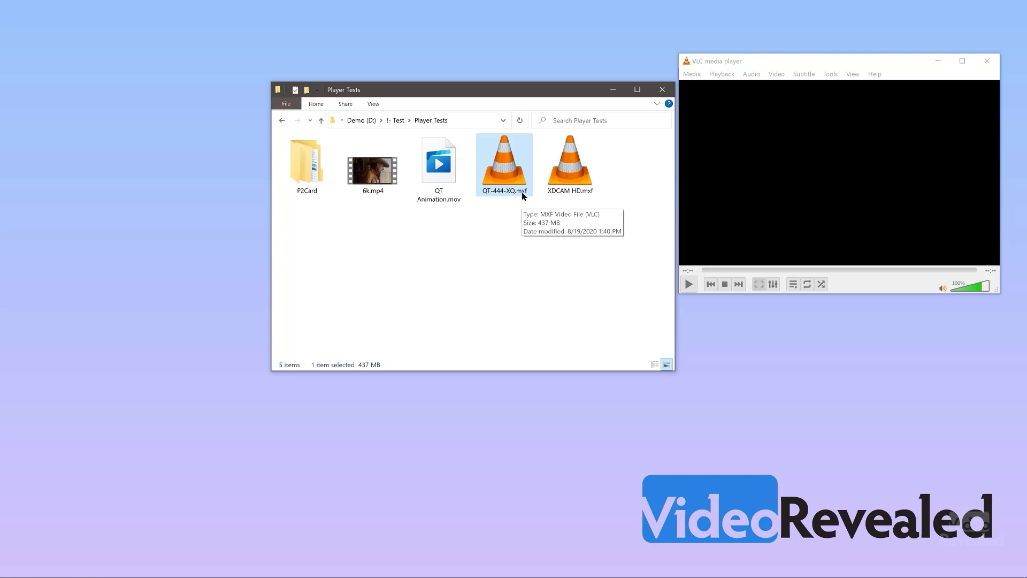
double_click(506, 173)
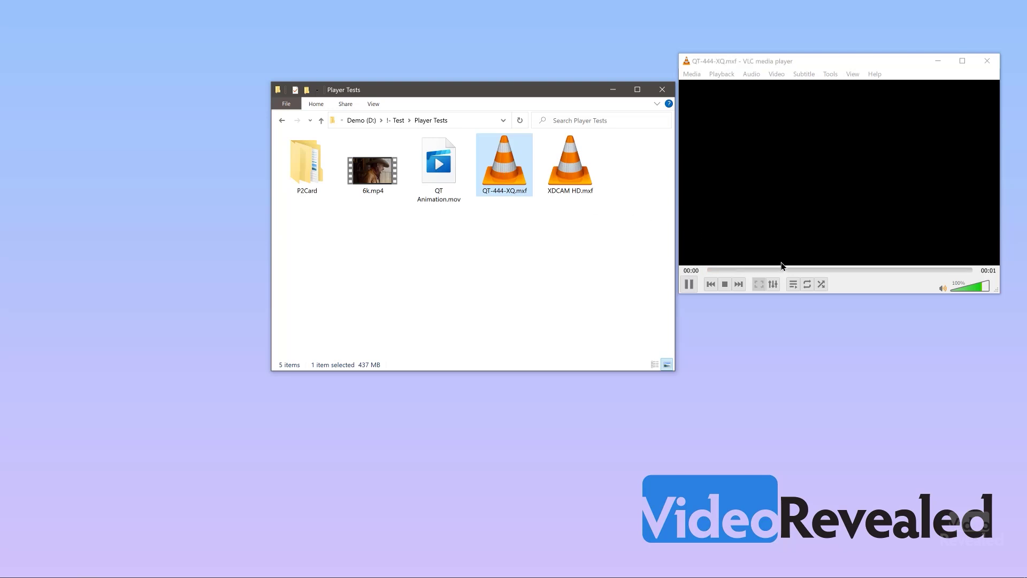
double_click(570, 176)
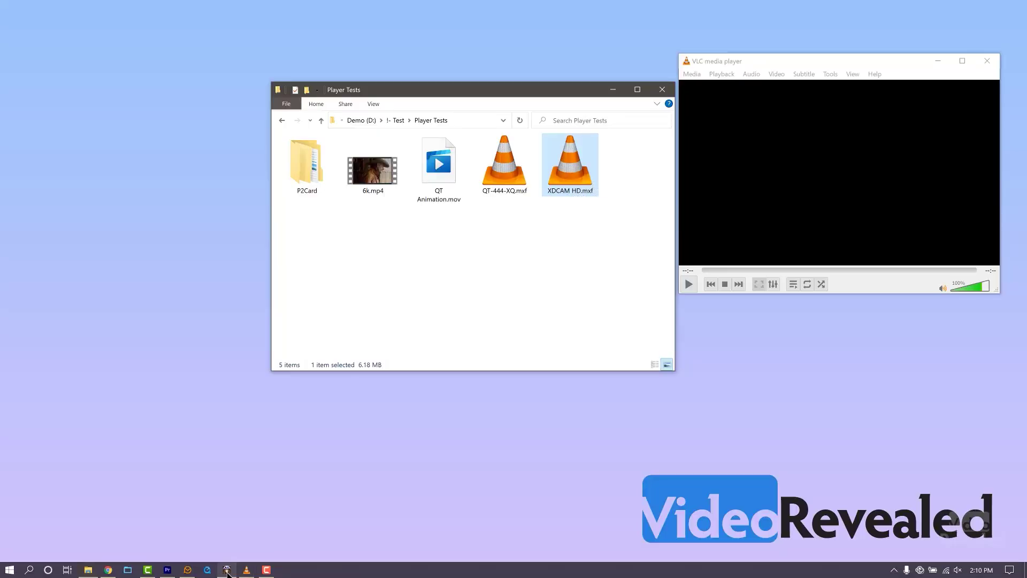
- Check QuickTime's Open dialog file types, which offer no MXF clips, then cancel it
left_click(205, 563)
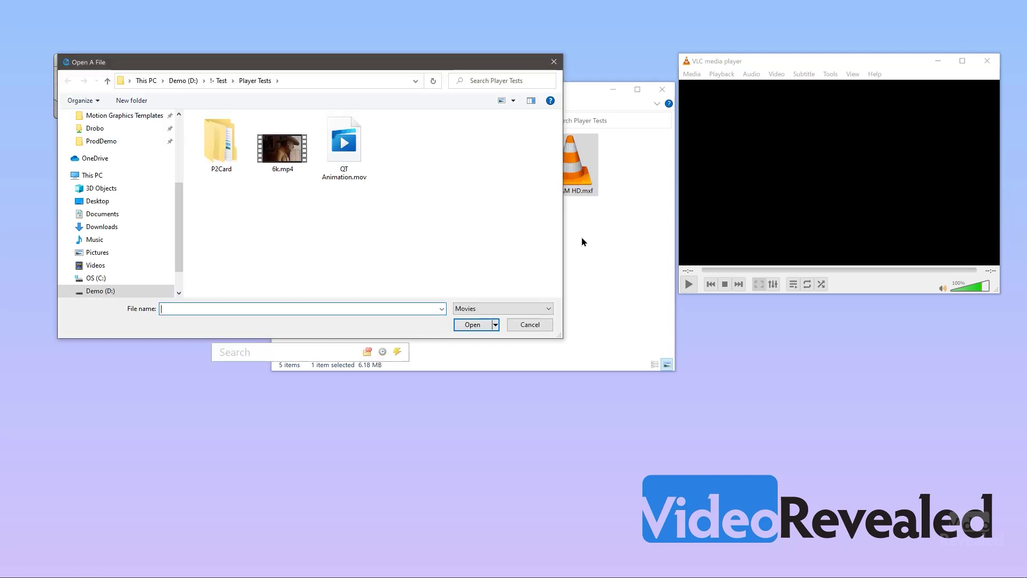
left_click(582, 236)
left_click(241, 223)
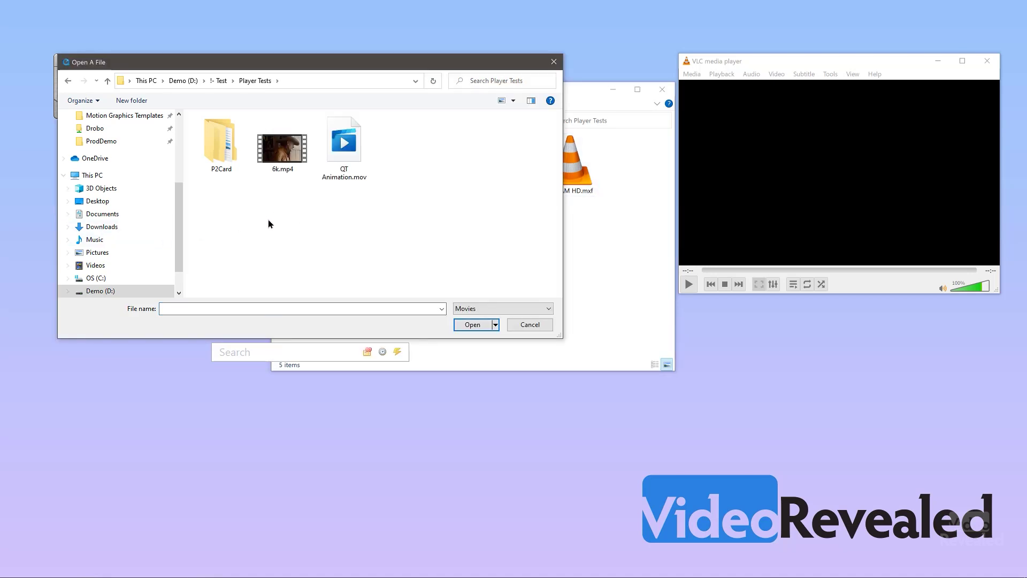
left_click(476, 308)
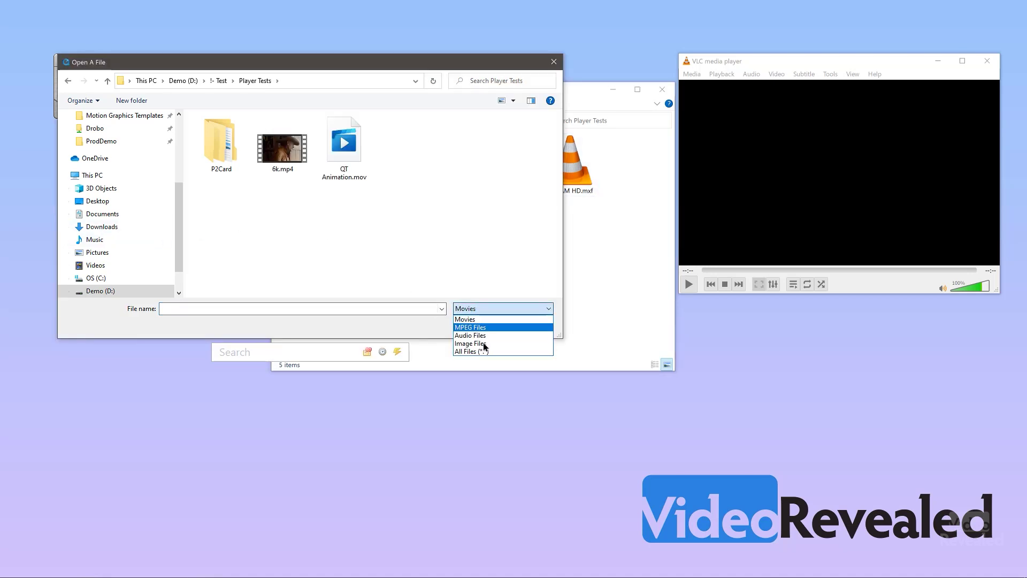
left_click(480, 247)
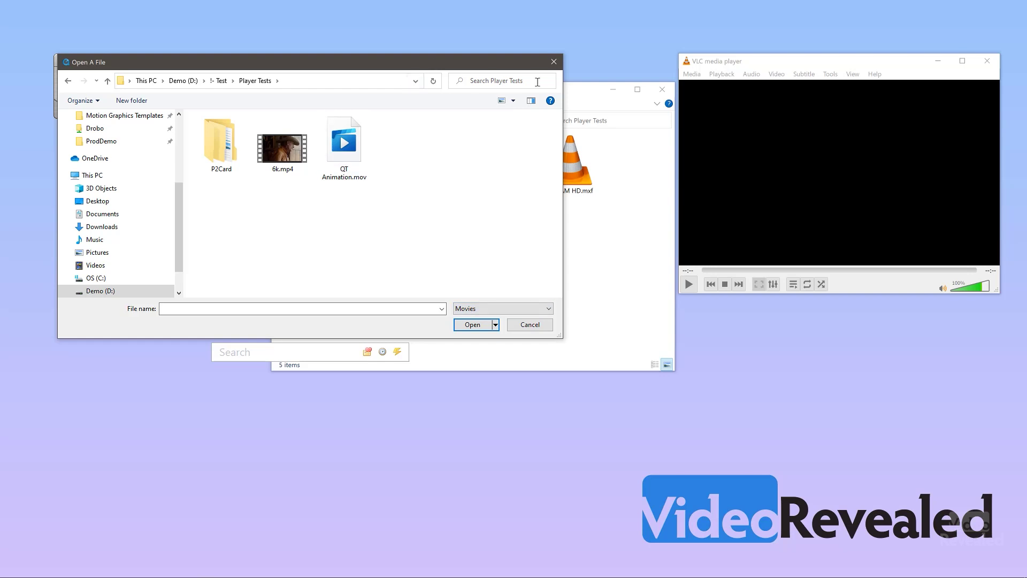
left_click(553, 62)
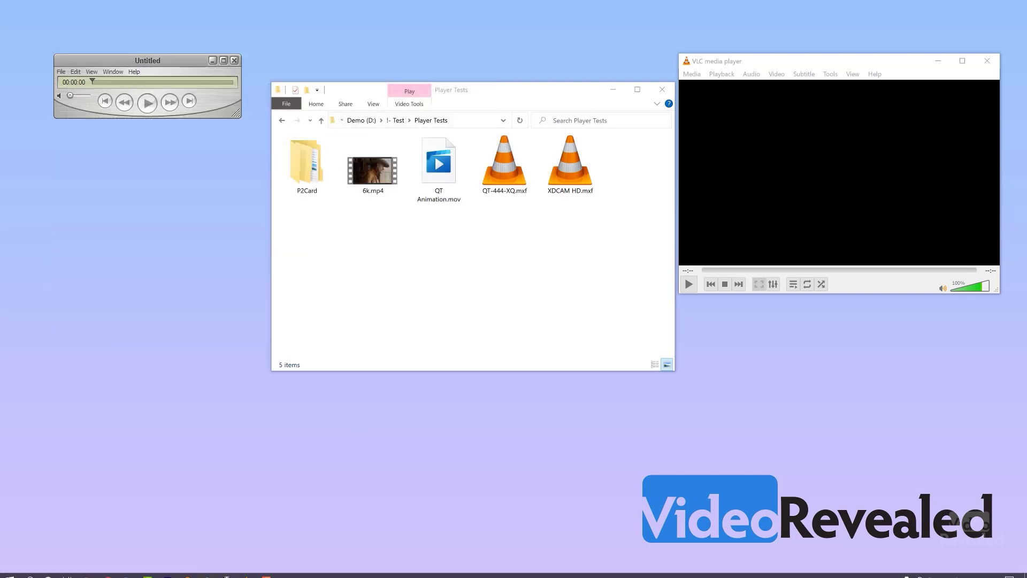
- Launch 5KPlayer and play 6k.mp4 from the Video file chooser
left_click(229, 571)
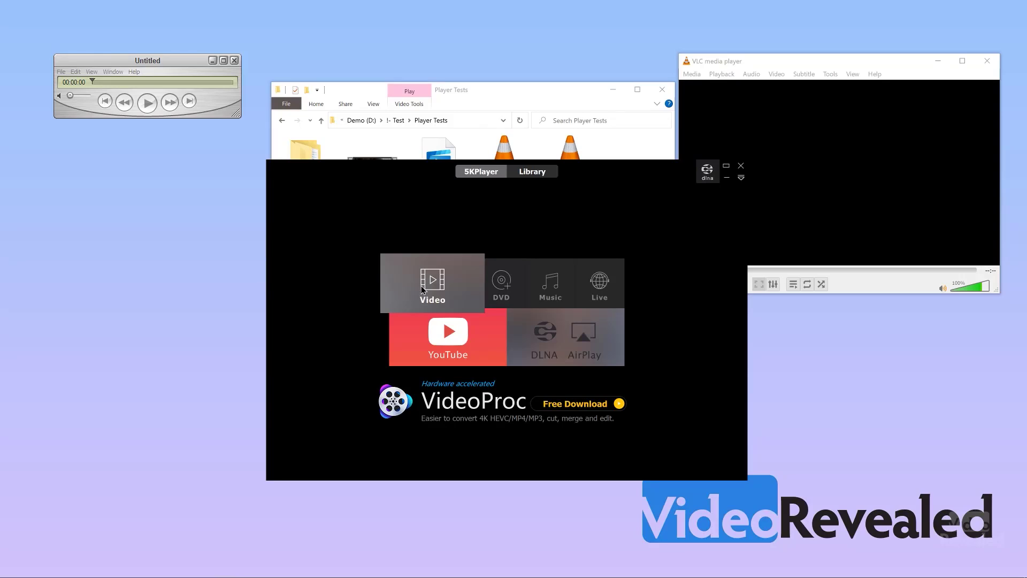
left_click(423, 288)
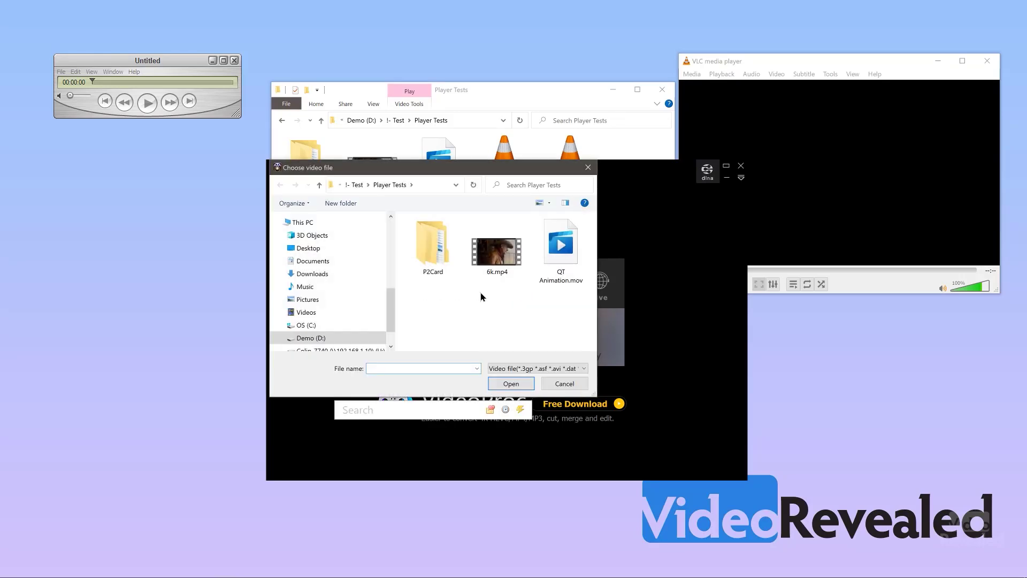
left_click(499, 255)
double_click(499, 255)
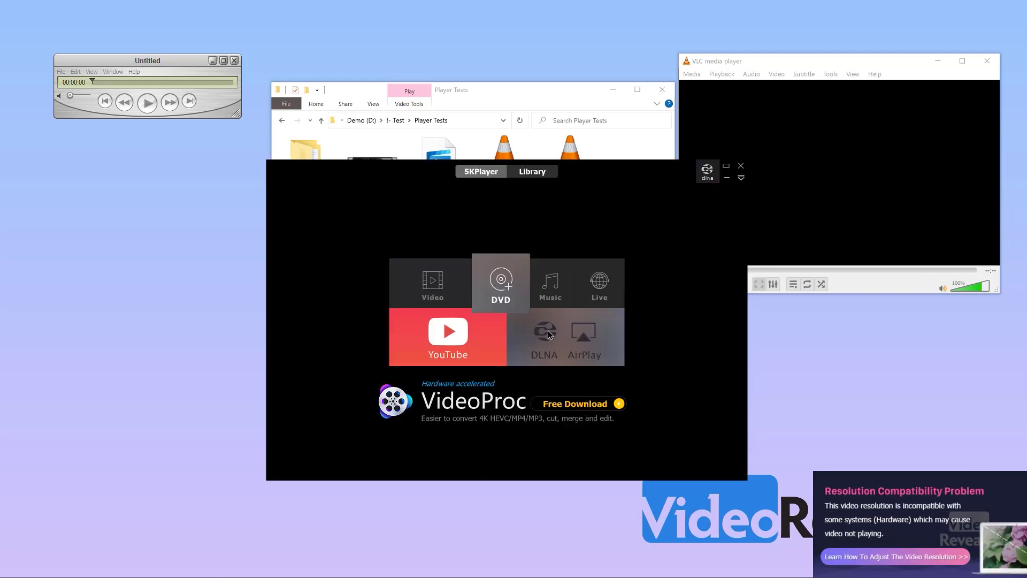
- Play QT Animation.mov in 5KPlayer
left_click(428, 286)
left_click(563, 257)
double_click(564, 255)
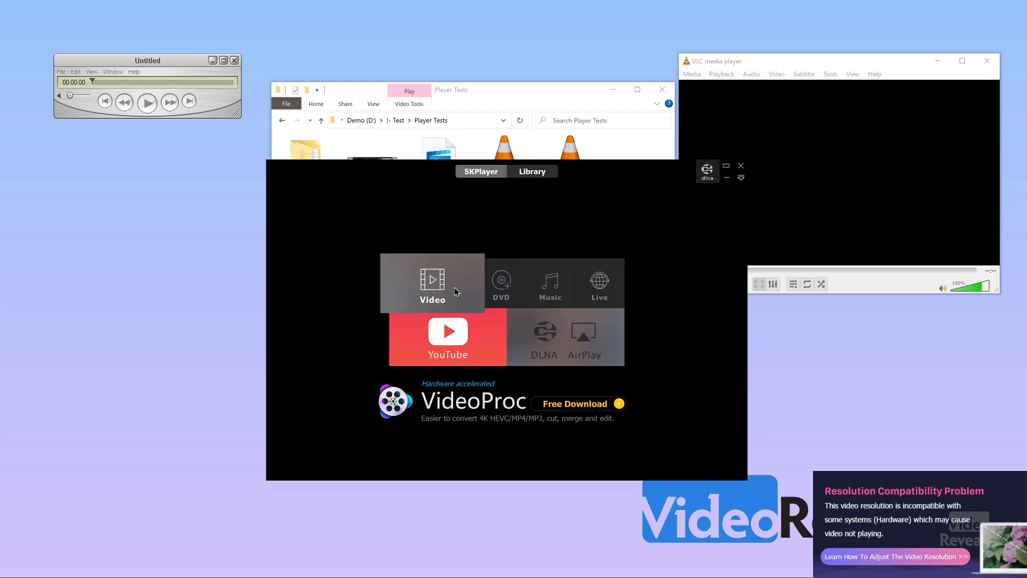
- Inspect 5KPlayer's supported video file types, which list no MXF clips
left_click(435, 293)
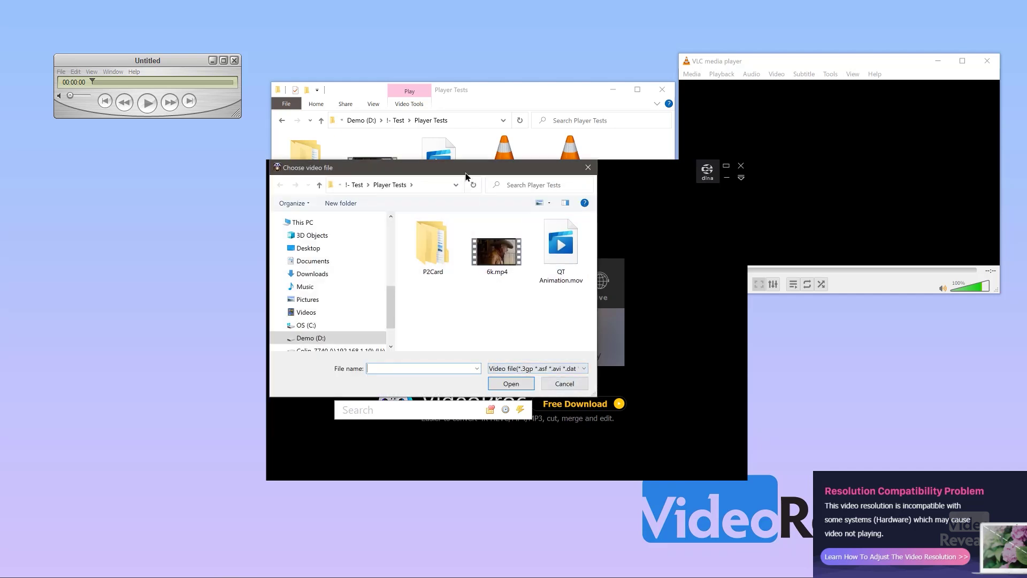
left_click_drag(466, 173, 310, 61)
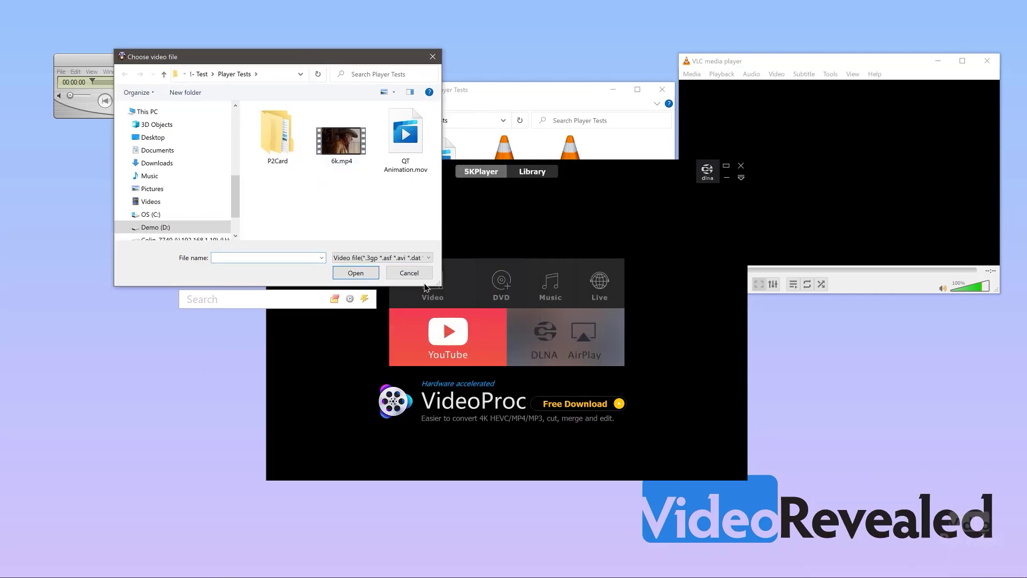
left_click(390, 257)
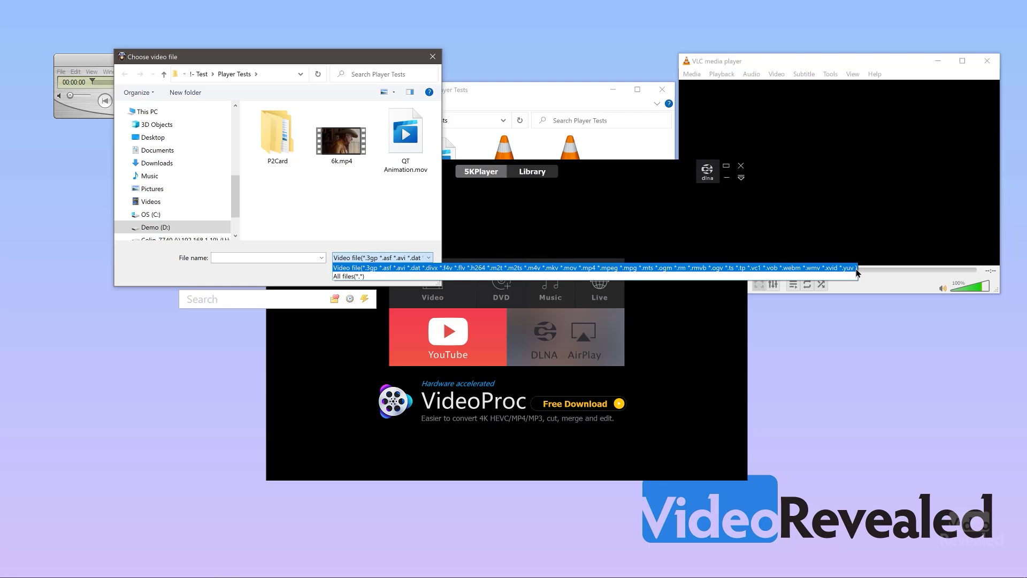
left_click(355, 207)
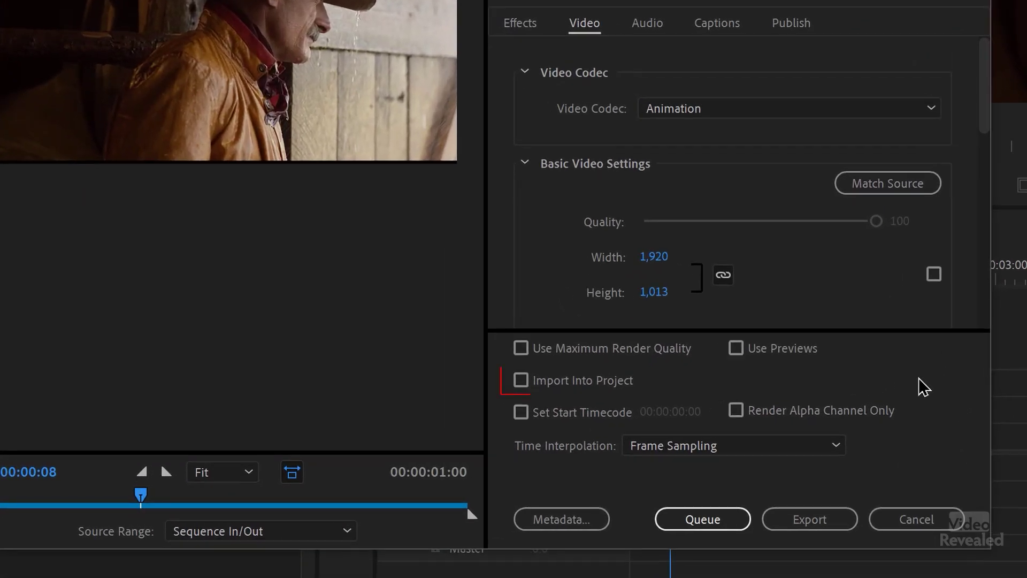
- Tick Import Into Project in Export Settings, then cancel without exporting
left_click(527, 381)
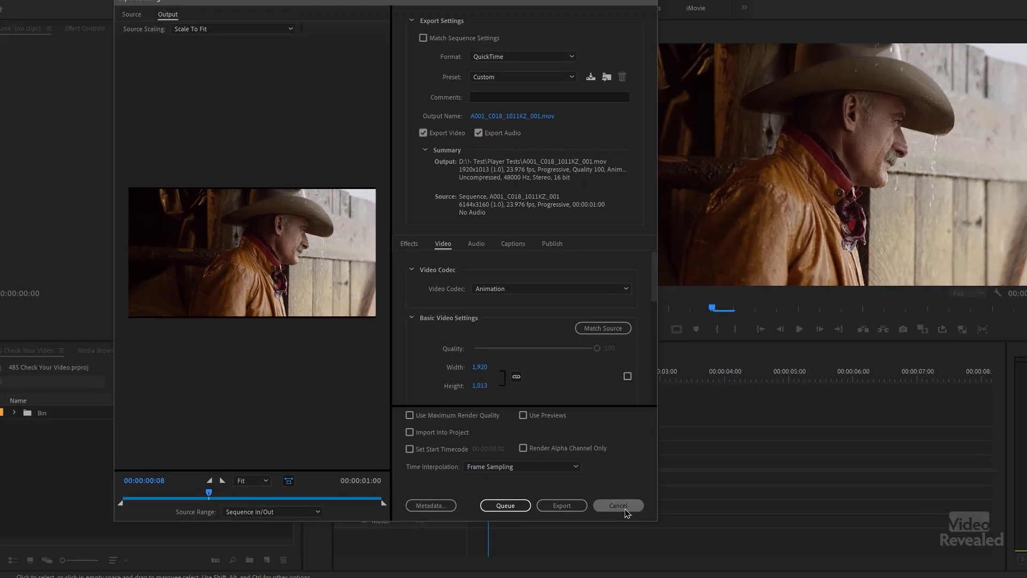
left_click(917, 519)
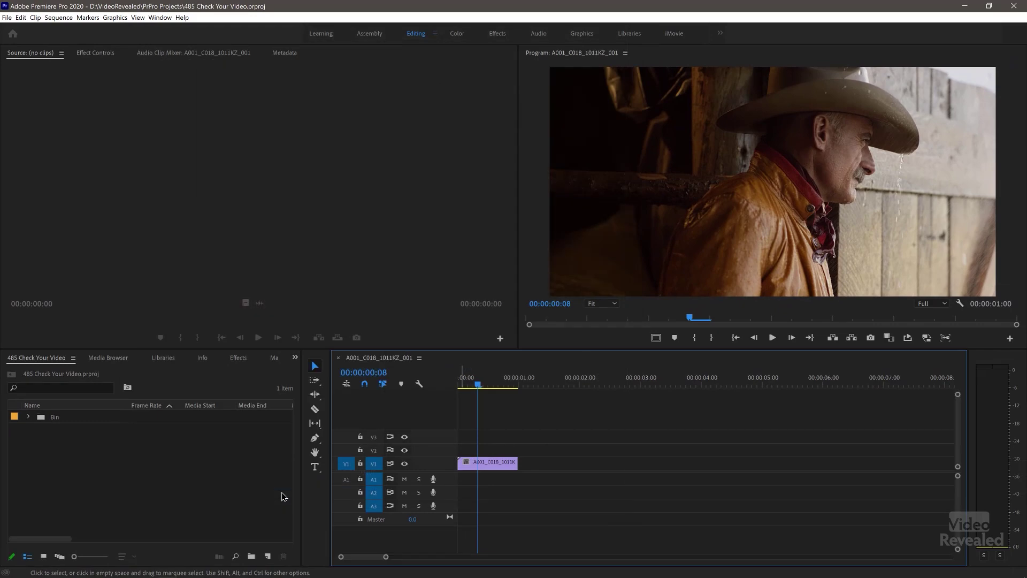
- Import the DVCPRO HD clip from the P2Card folder via the Media Browser
left_click(108, 359)
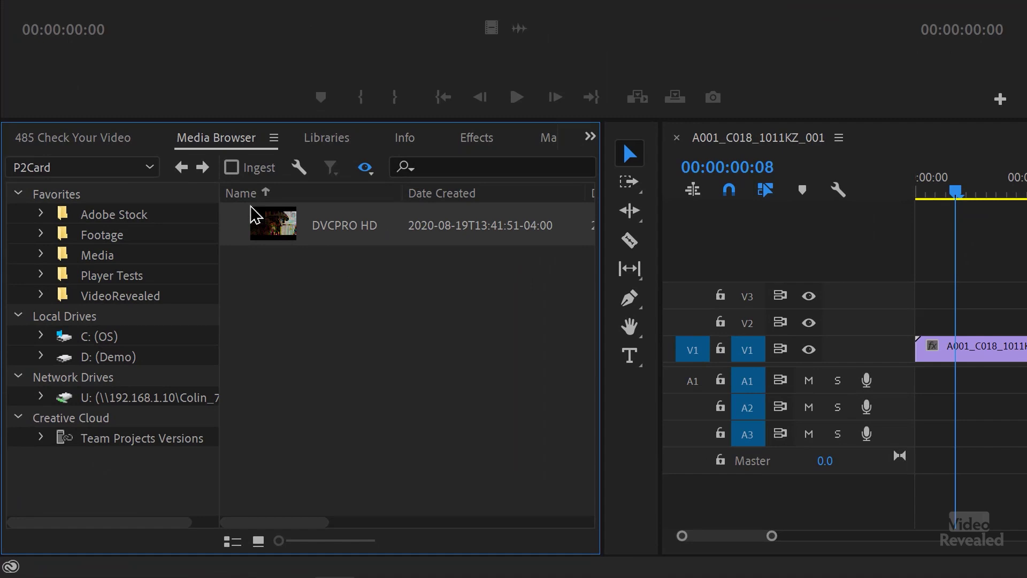
left_click(182, 167)
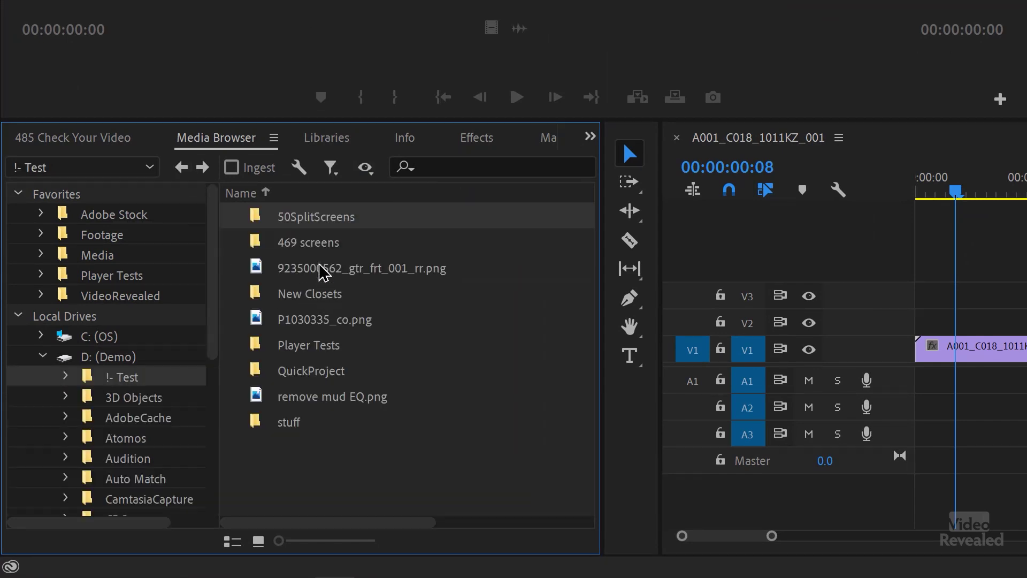
left_click(129, 277)
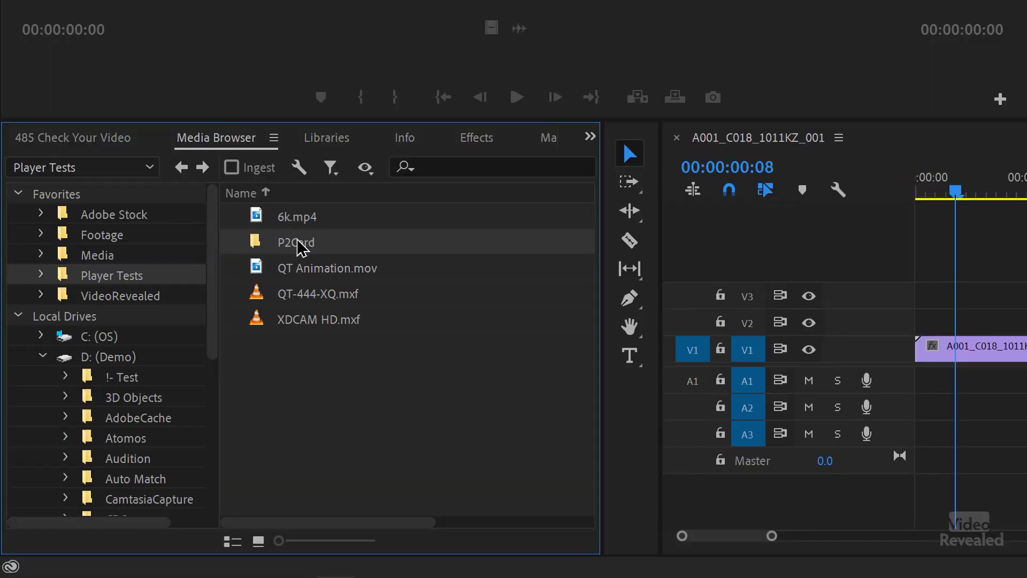
double_click(300, 243)
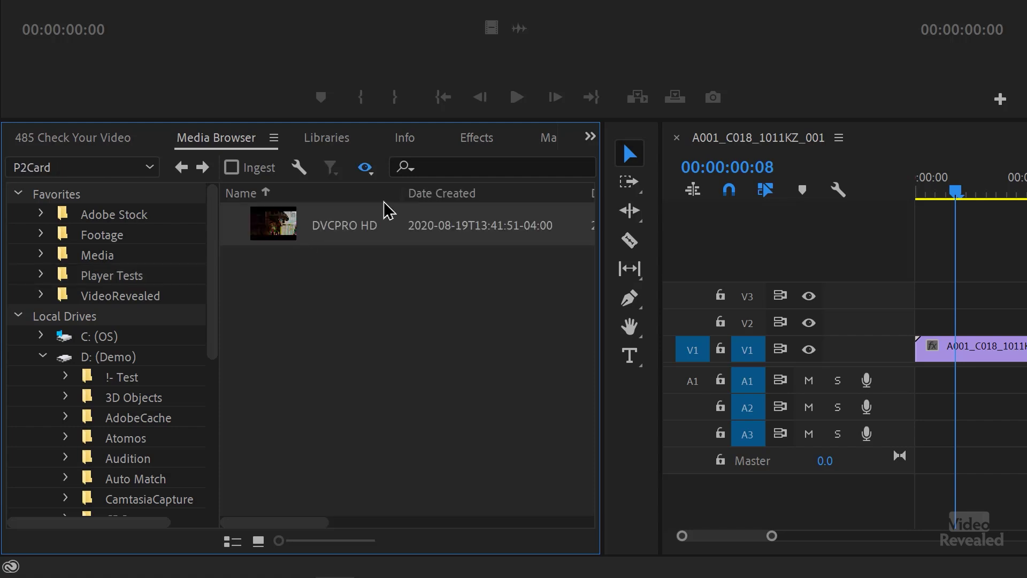
right_click(289, 230)
left_click(319, 258)
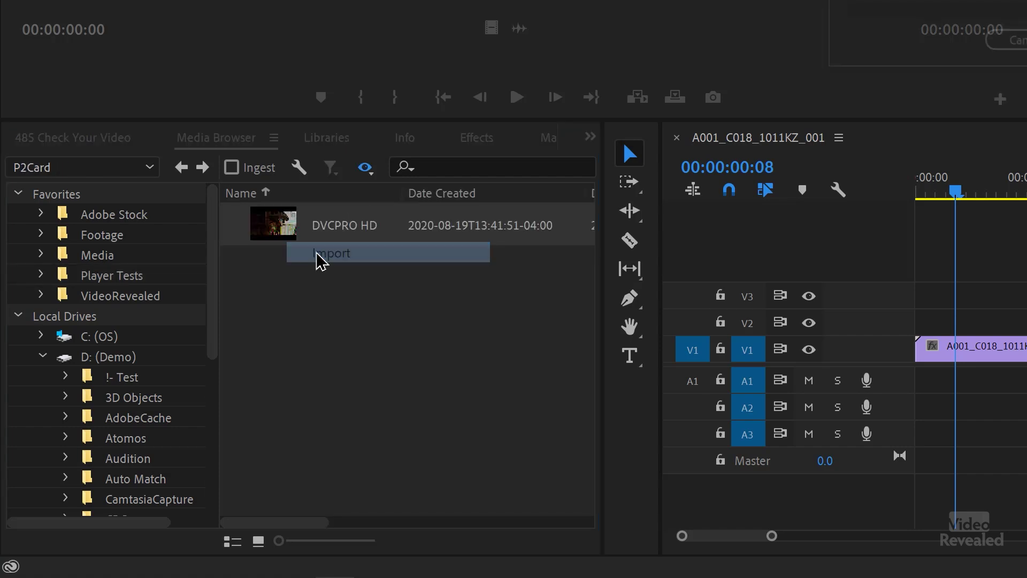
- Import the remaining Player Tests clips, including XDCAM HD.mxf, into the project
left_click(219, 140)
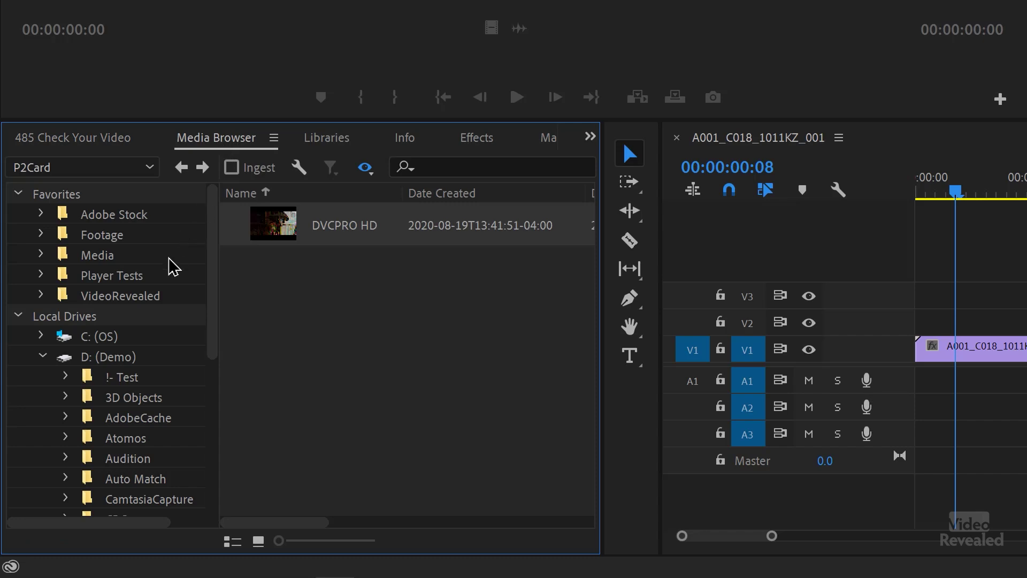
left_click(142, 275)
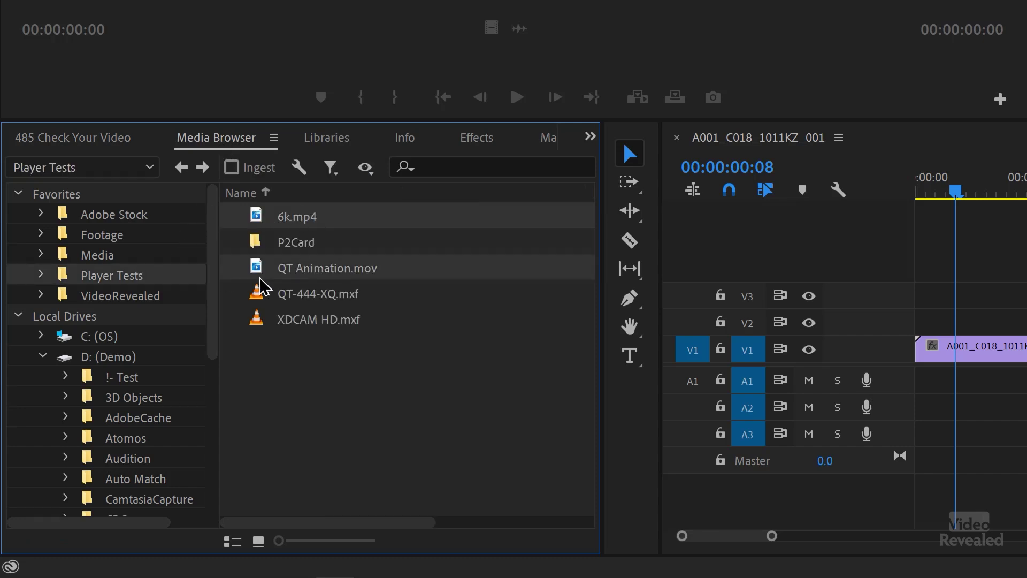
right_click(259, 317)
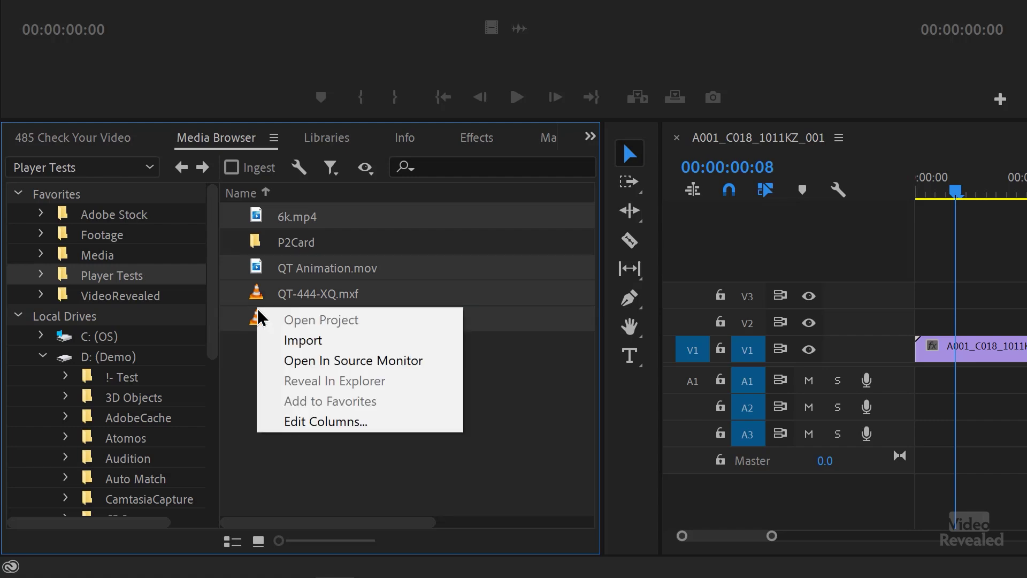
left_click(291, 340)
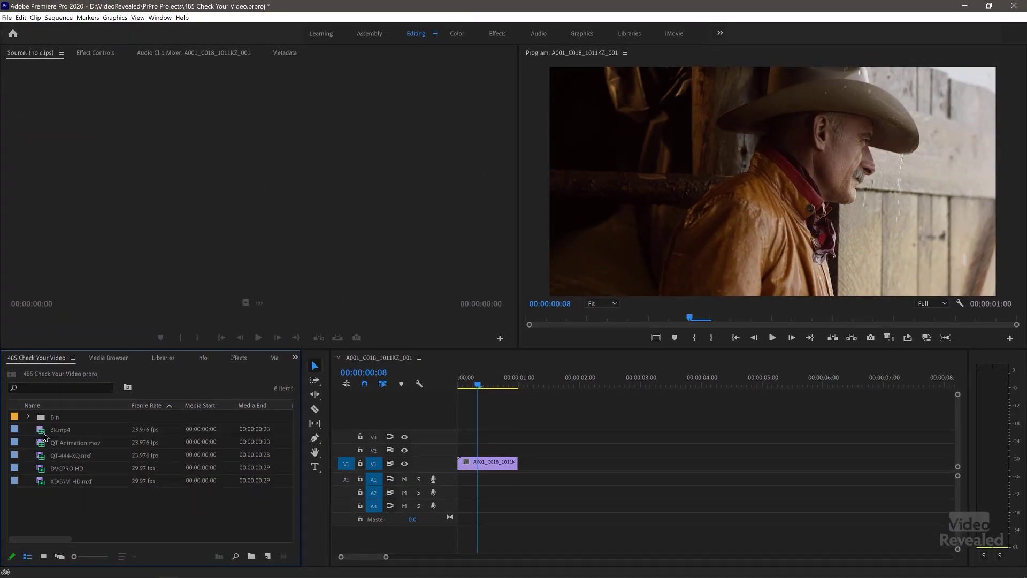
- Play 6k.mp4, QT Animation.mov, QT-444-XQ.mxf, DVCPRO HD and XDCAM HD.mxf in the Source Monitor
double_click(44, 436)
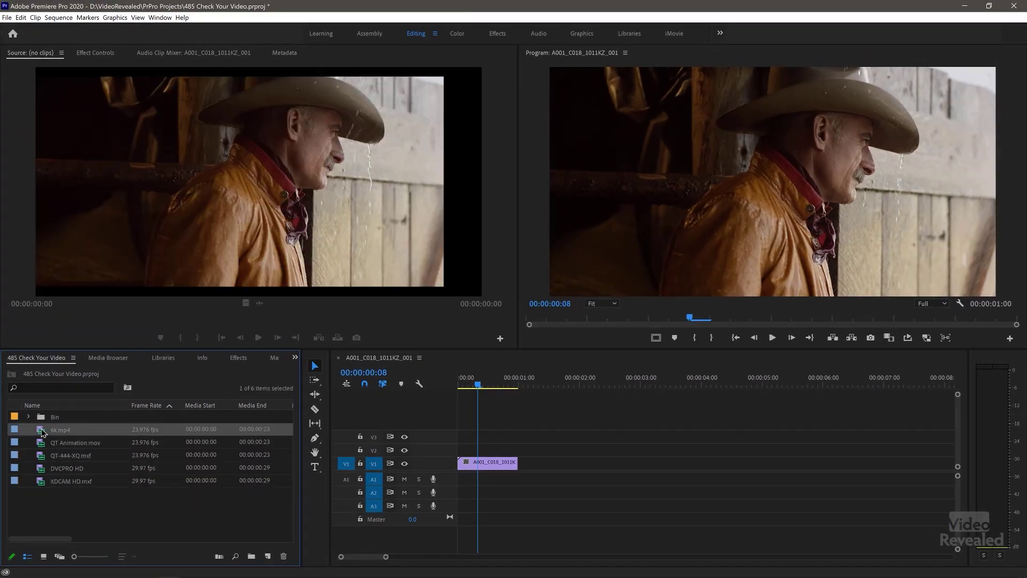
key("space")
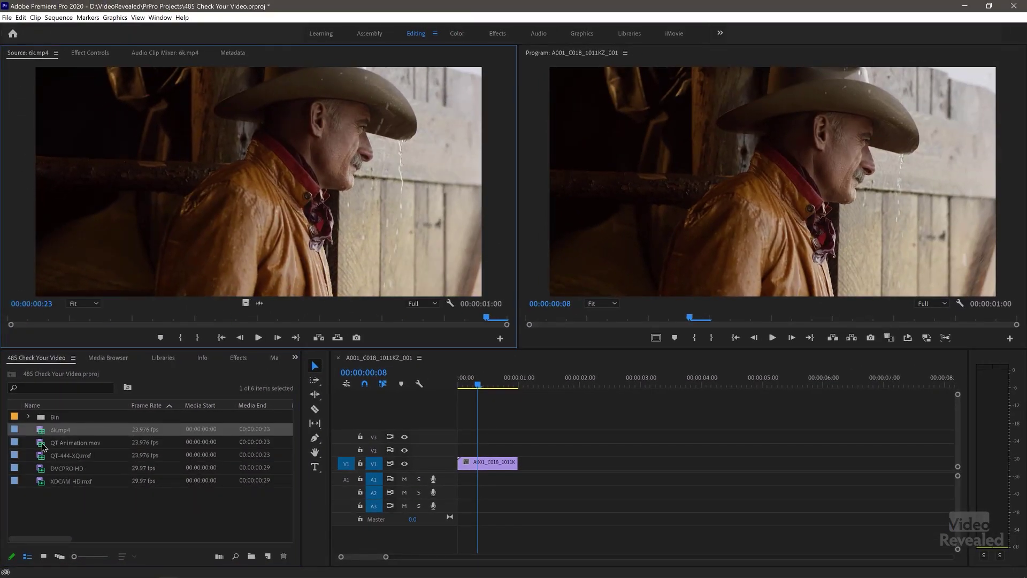
double_click(44, 443)
key("space")
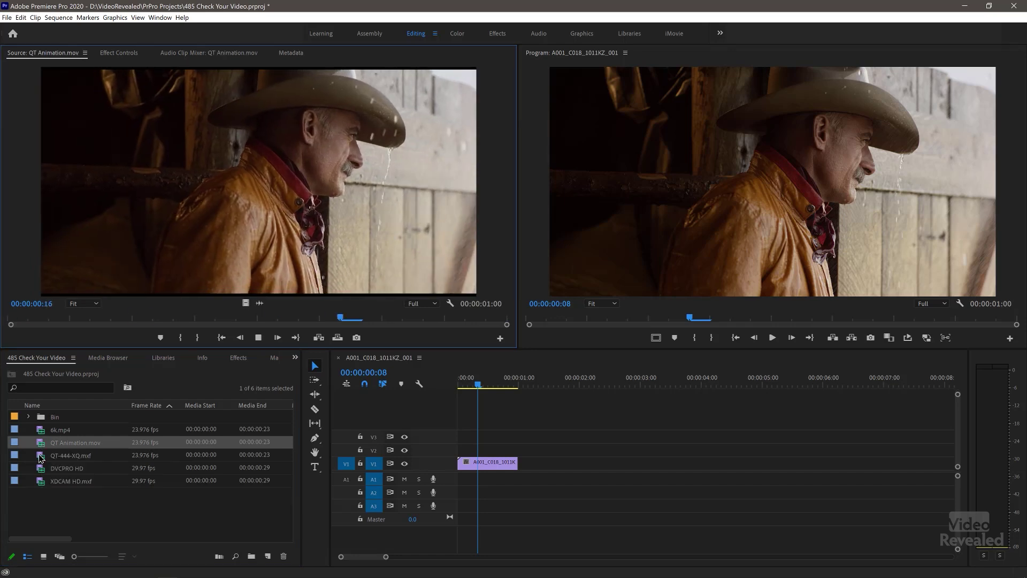
double_click(41, 455)
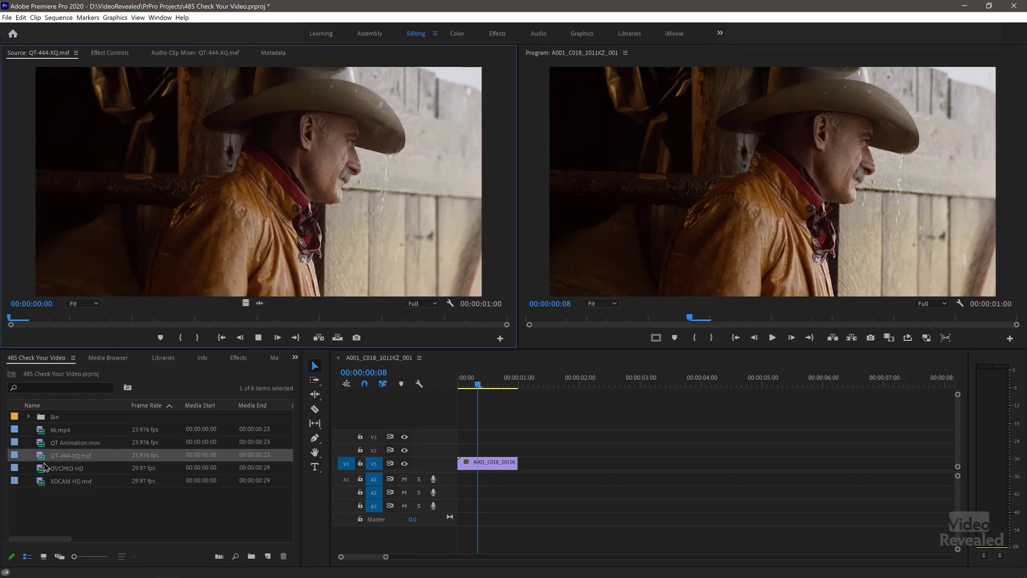
key("space")
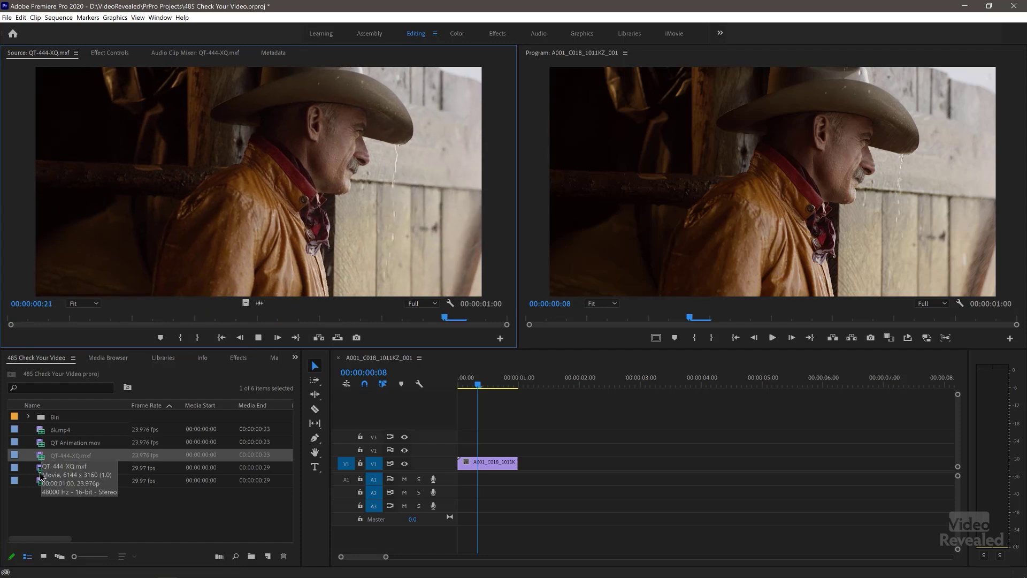
double_click(43, 469)
key("space")
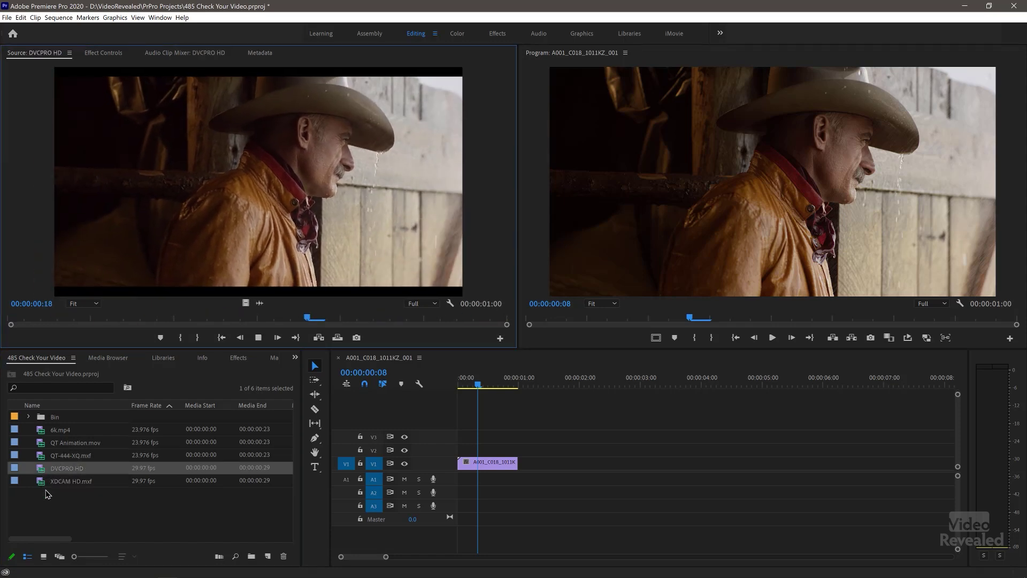
double_click(42, 484)
key("space")
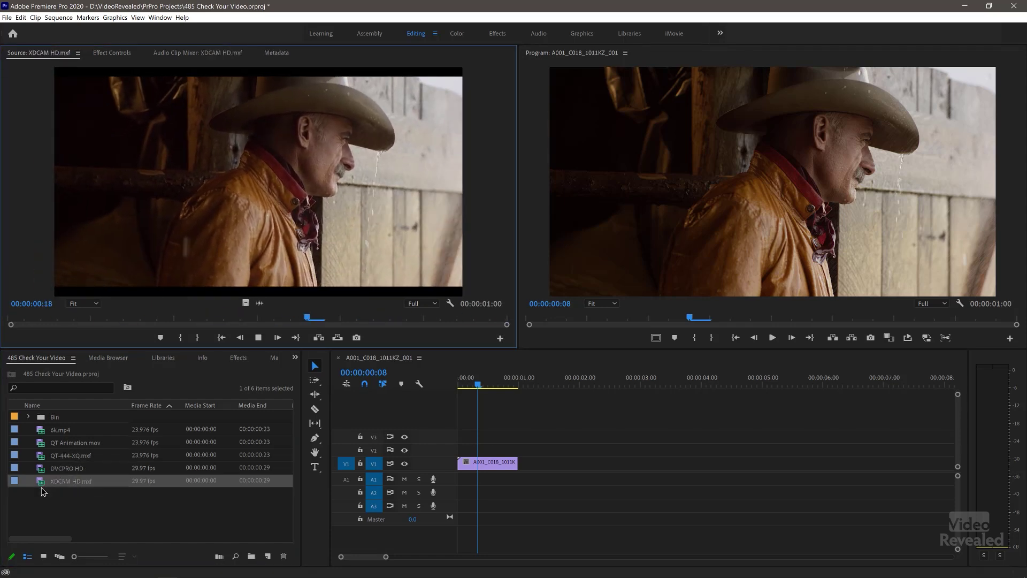
left_click(102, 509)
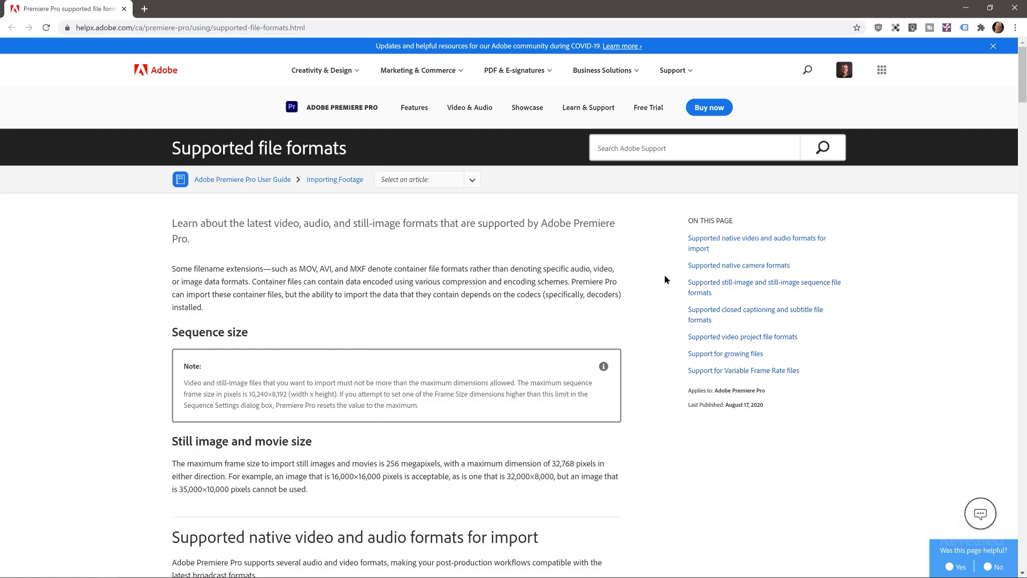
- Scroll the Supported file formats table down to MXF's ARRIRAW, P2, XDCAM HD, XAVC and JPEG2000 entries
scroll(665, 279, "down", 2)
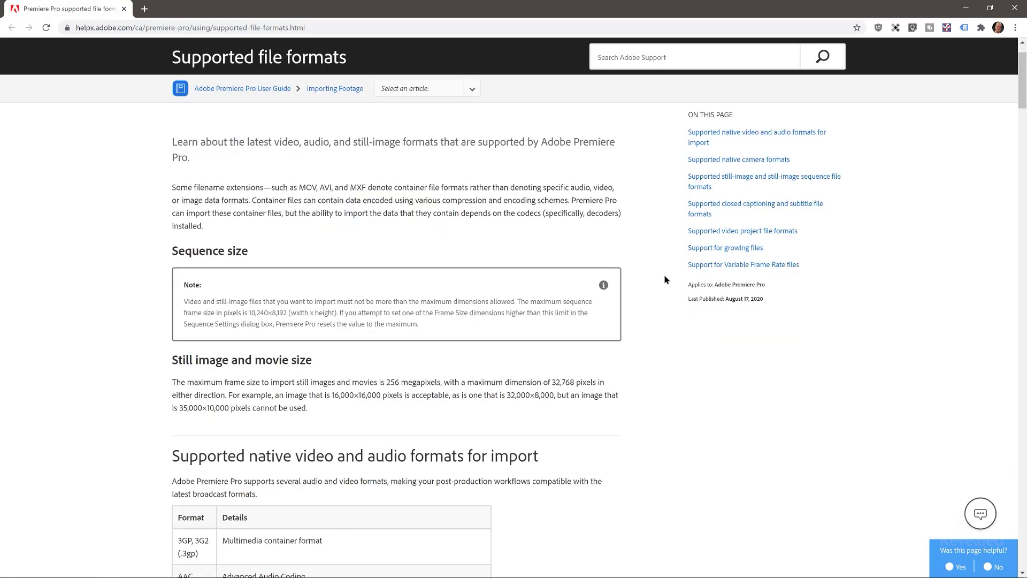
scroll(665, 279, "down", 3)
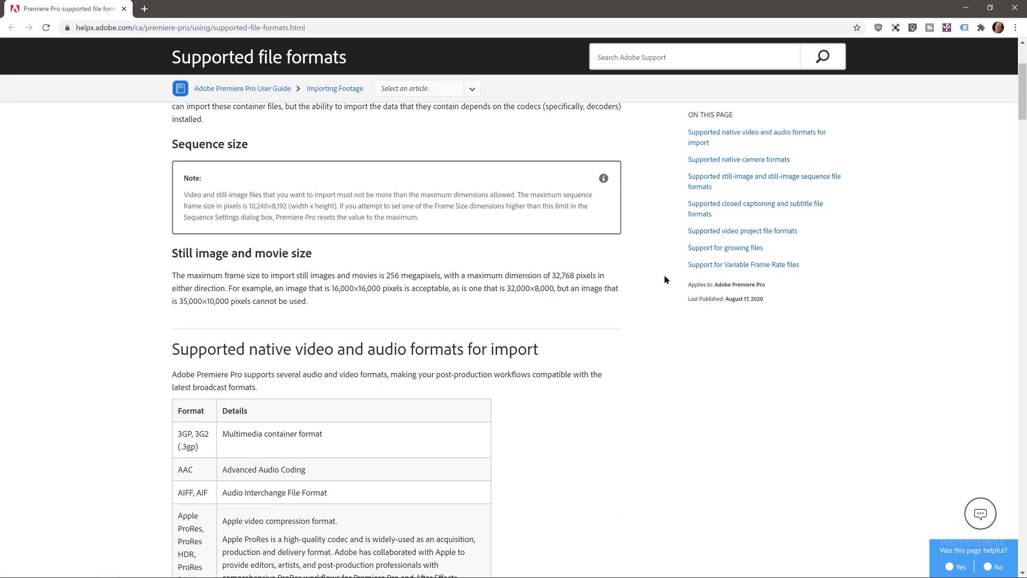
scroll(665, 280, "down", 3)
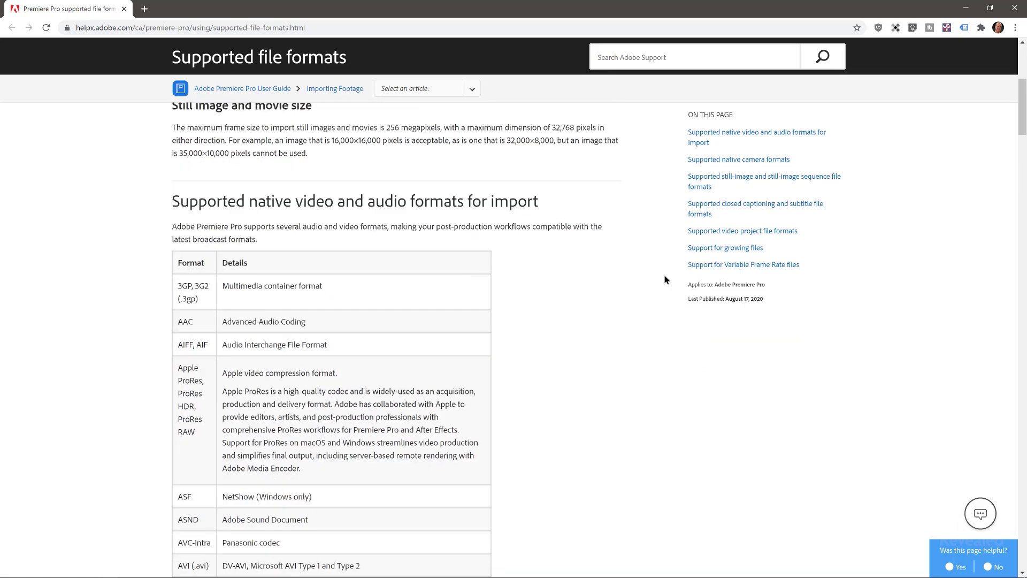
scroll(665, 279, "down", 2)
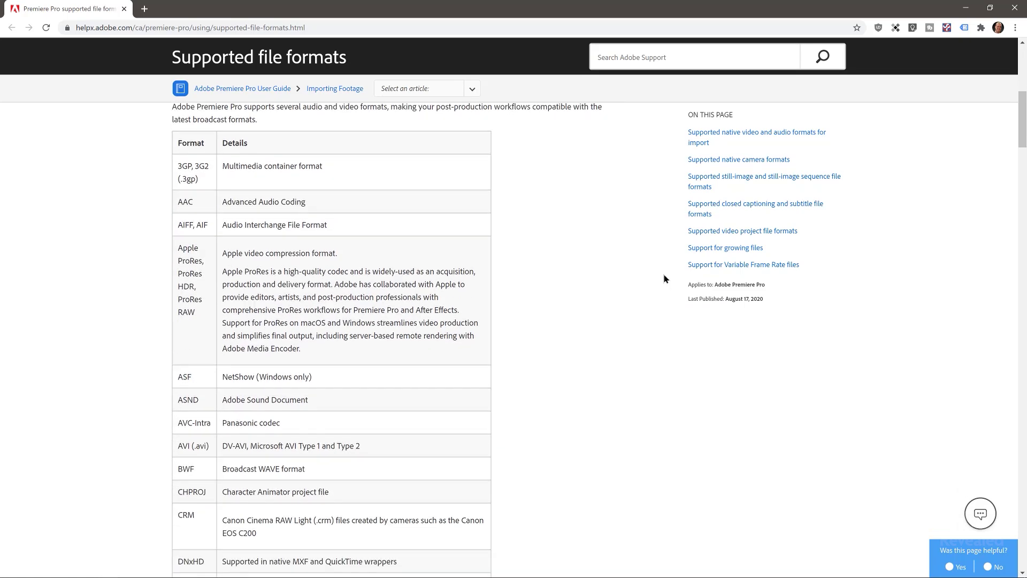
scroll(664, 279, "down", 3)
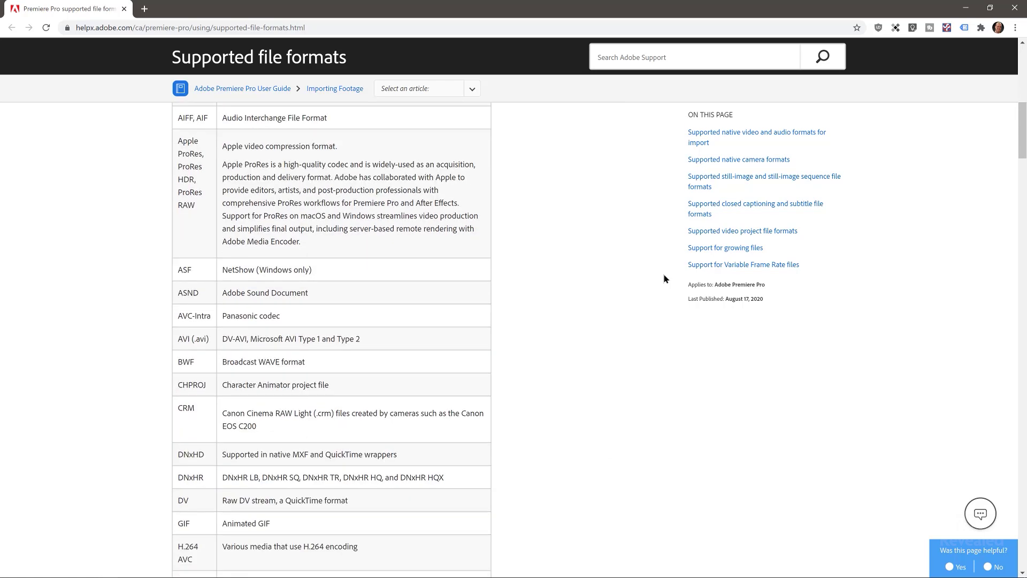
scroll(665, 279, "down", 3)
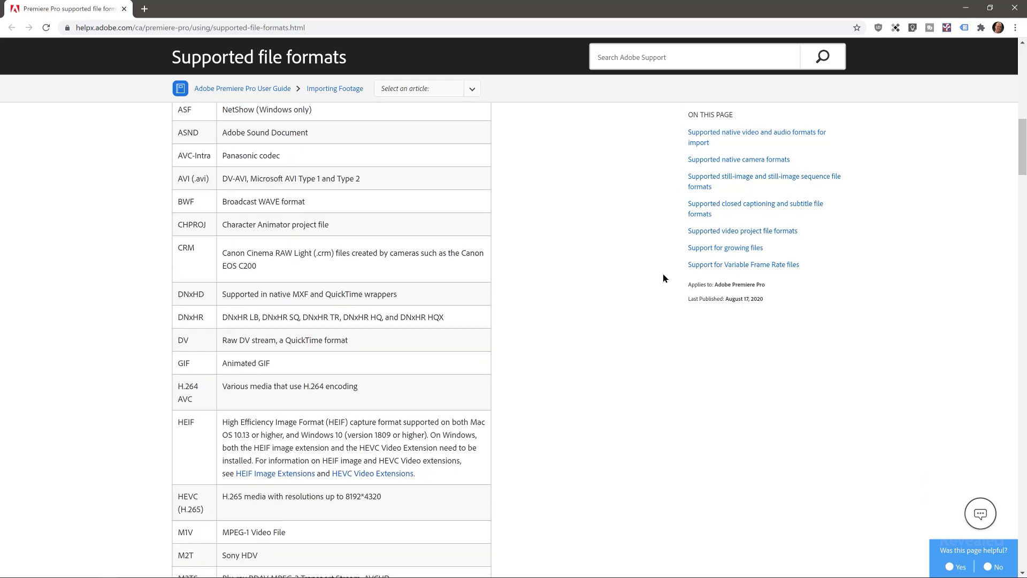
scroll(664, 277, "down", 3)
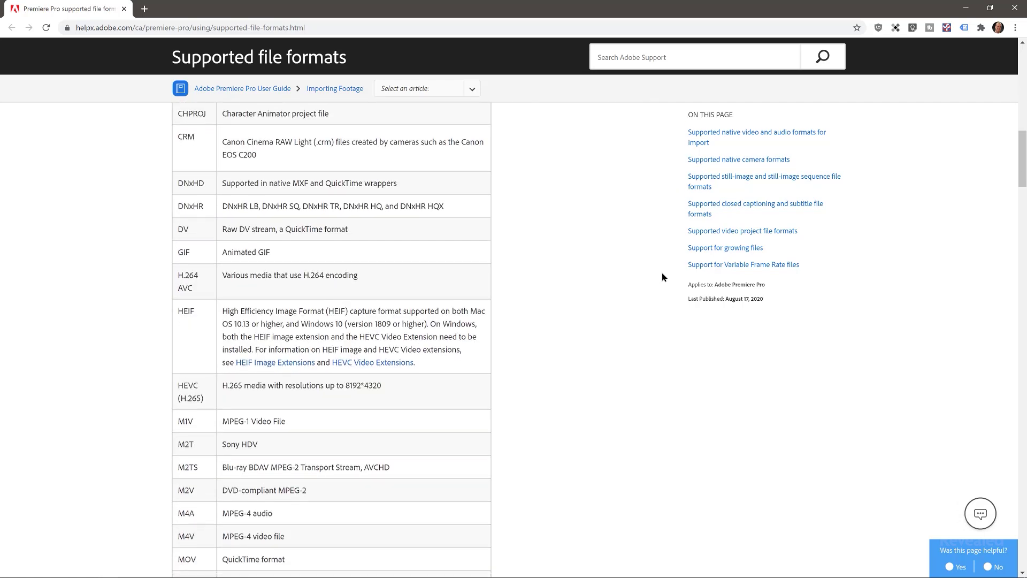
scroll(663, 277, "down", 3)
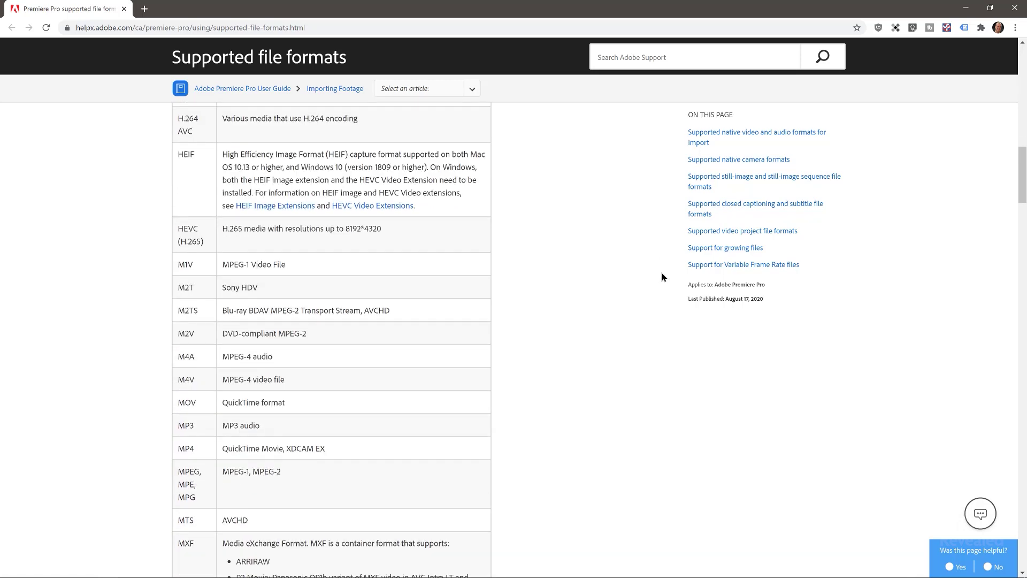
scroll(662, 277, "down", 3)
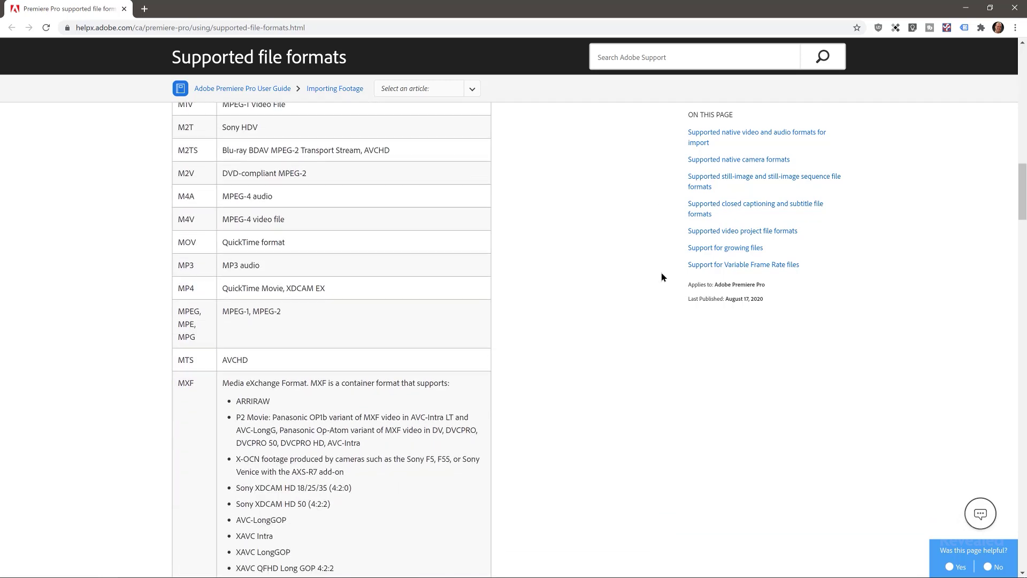
scroll(663, 277, "down", 3)
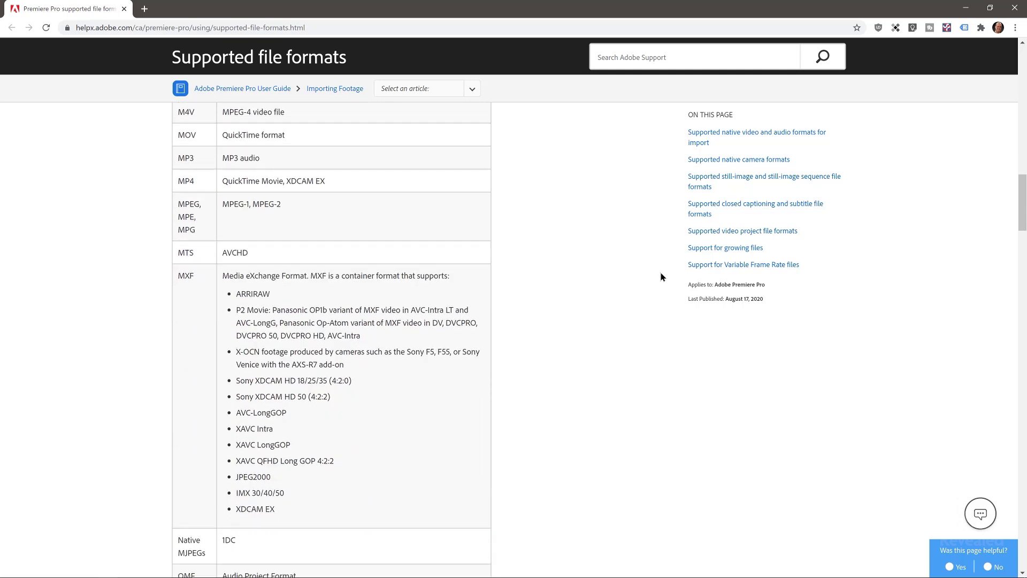